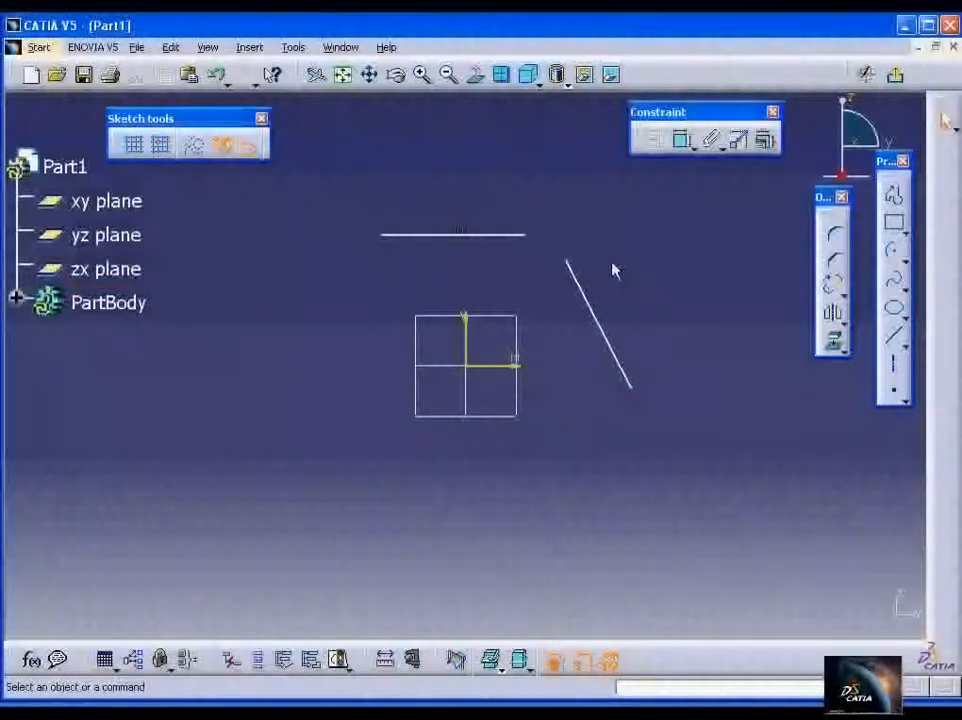
Apply a coincidence constraint between the slanted line's upper endpoint and the horizontal line's right endpoint
click(568, 263)
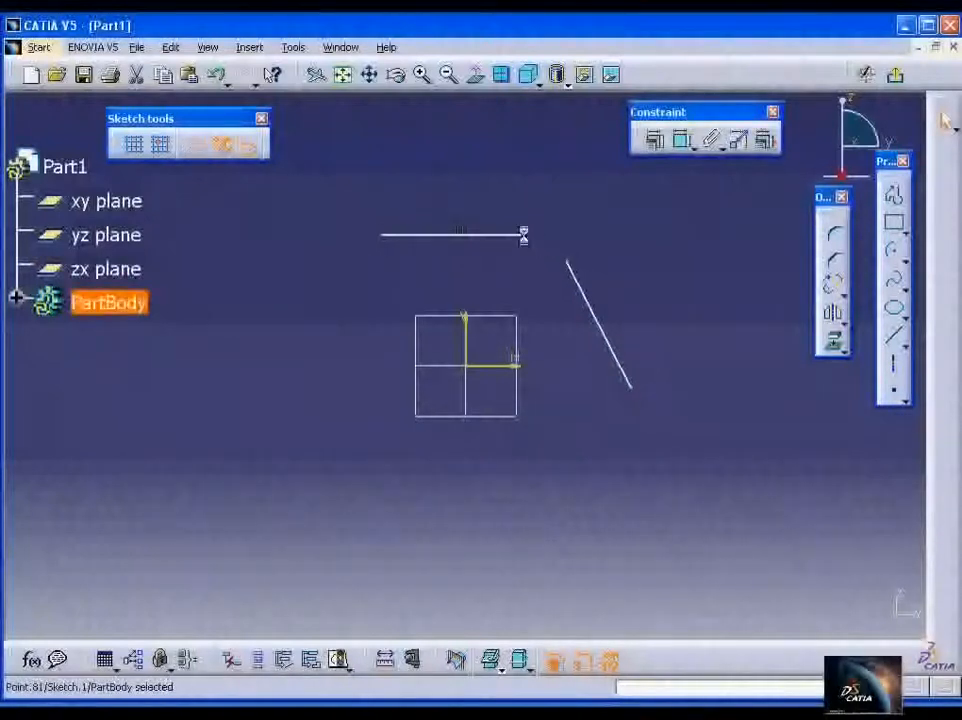
ctrl+click(527, 237)
click(655, 141)
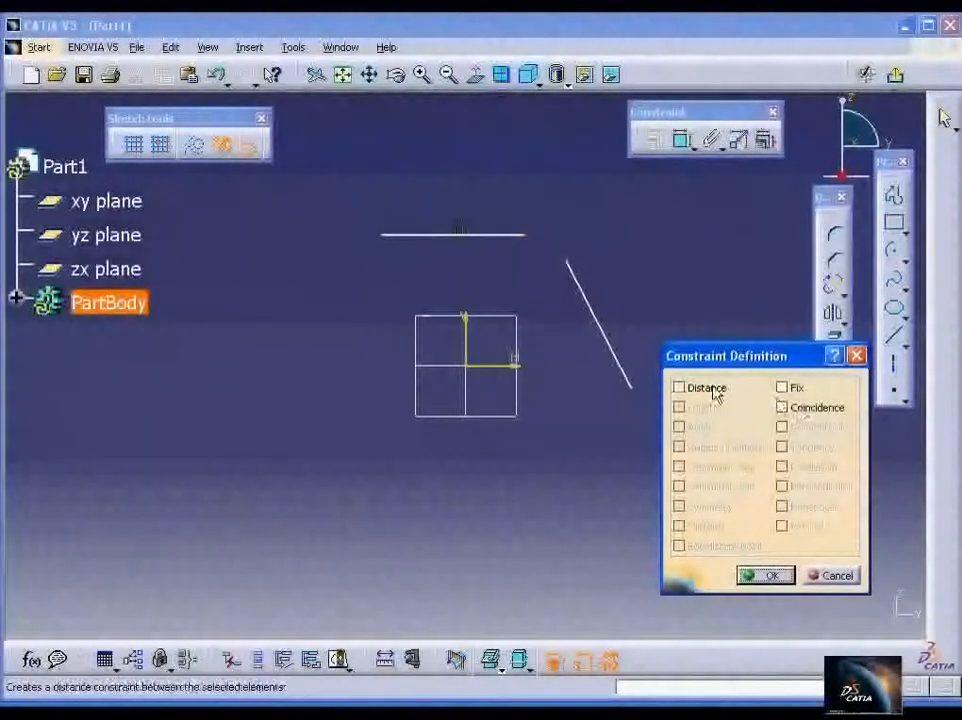
click(782, 409)
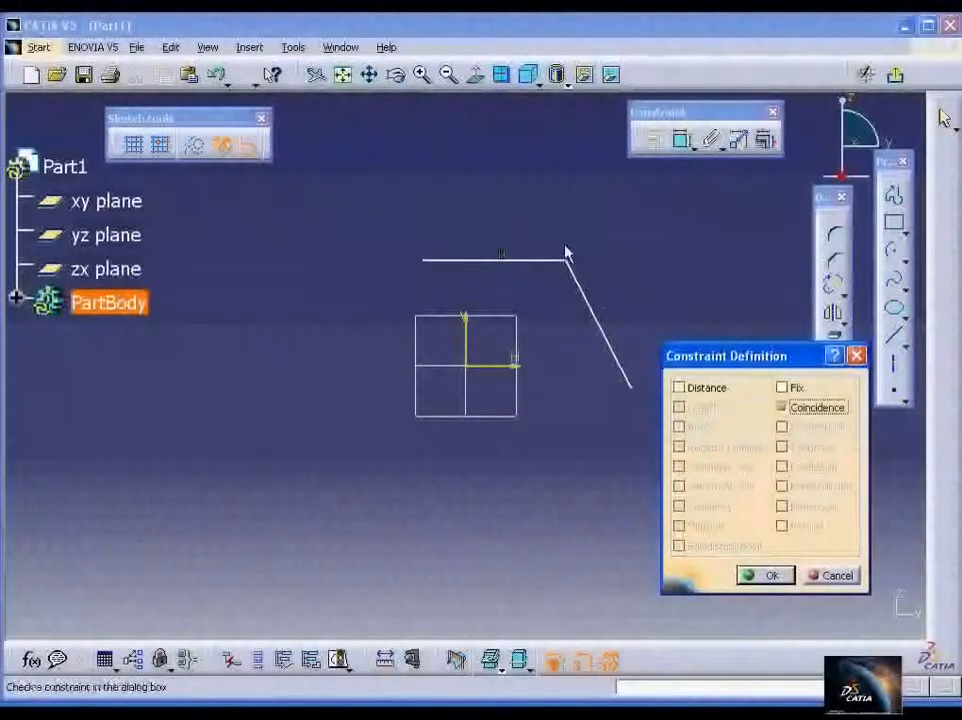
click(765, 575)
Undo the coincidence constraint and move the slanted line so it starts beneath the horizontal line
key(ctrl+z)
drag(577, 286, 492, 294)
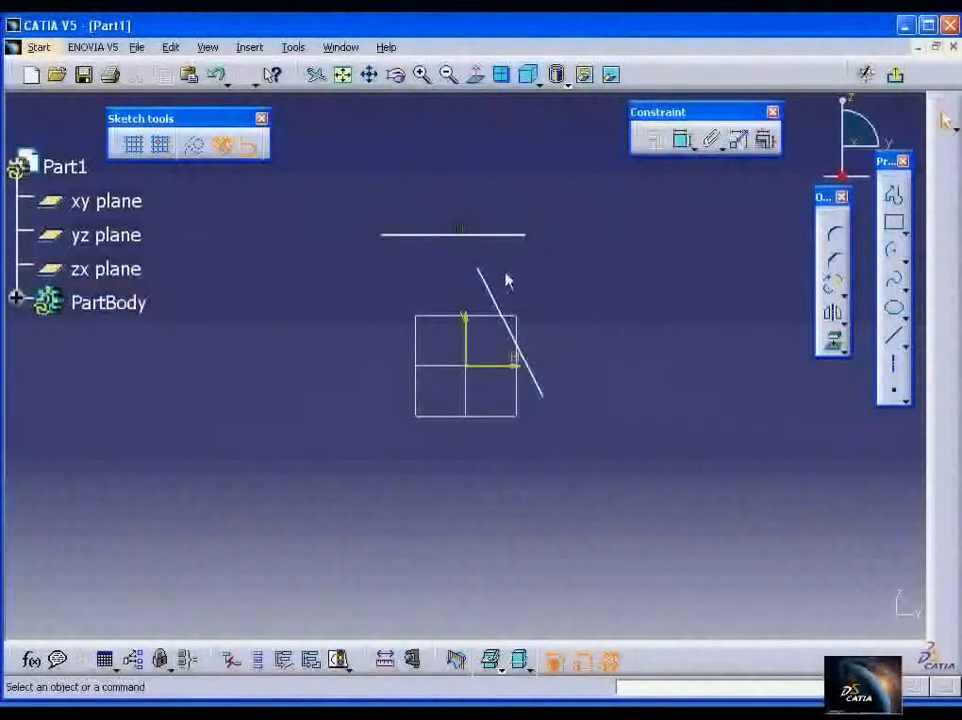
Try parallelism between the slanted and horizontal lines, but apply a perpendicular constraint to them instead
click(506, 302)
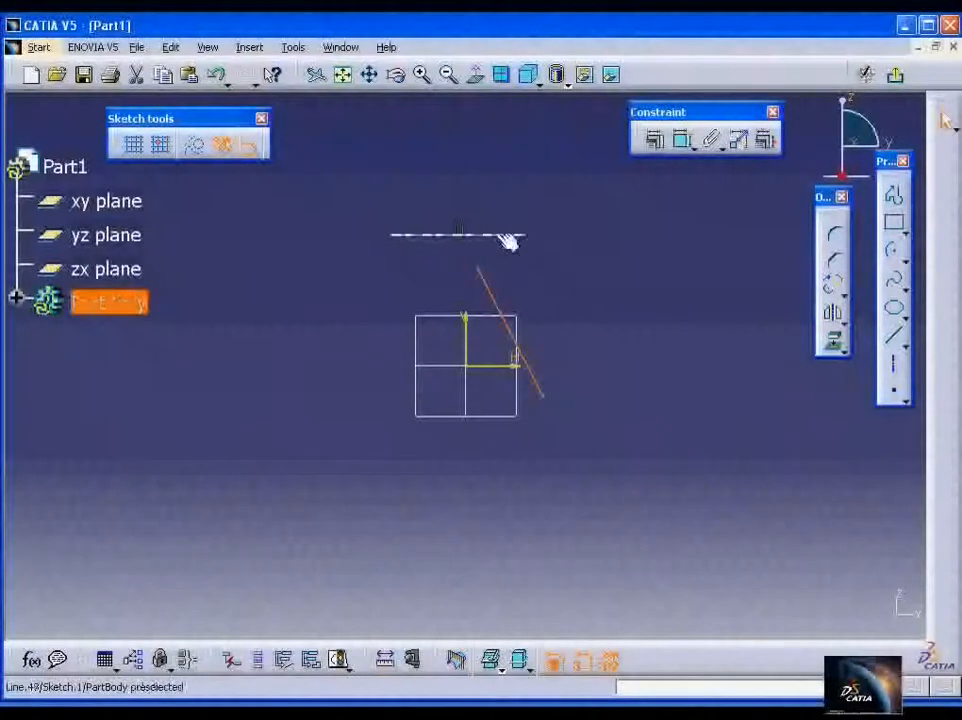
ctrl+click(505, 236)
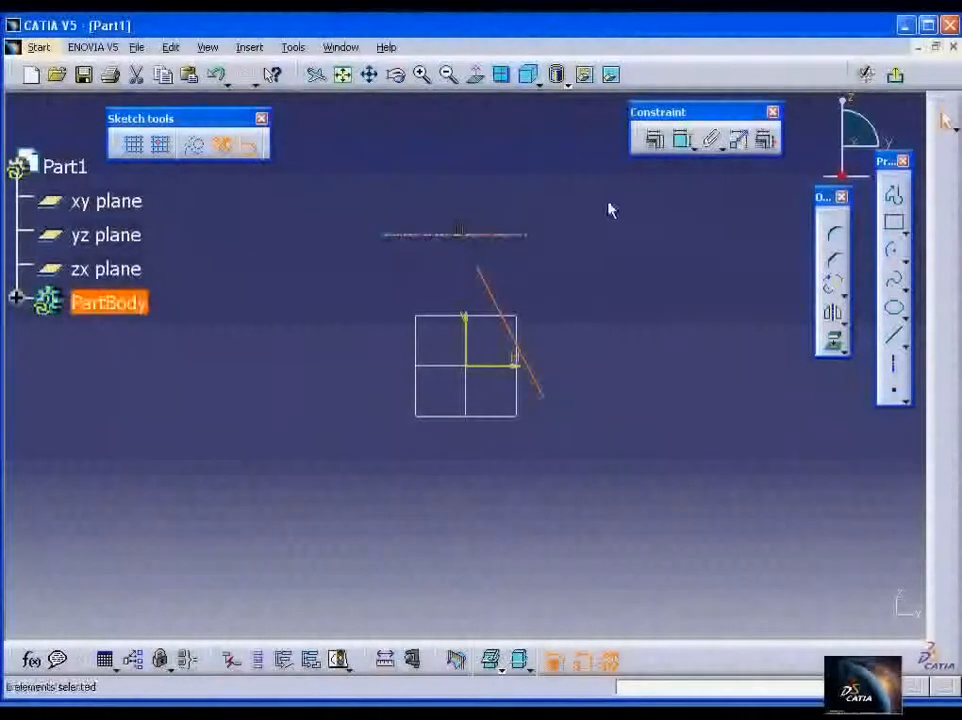
click(655, 144)
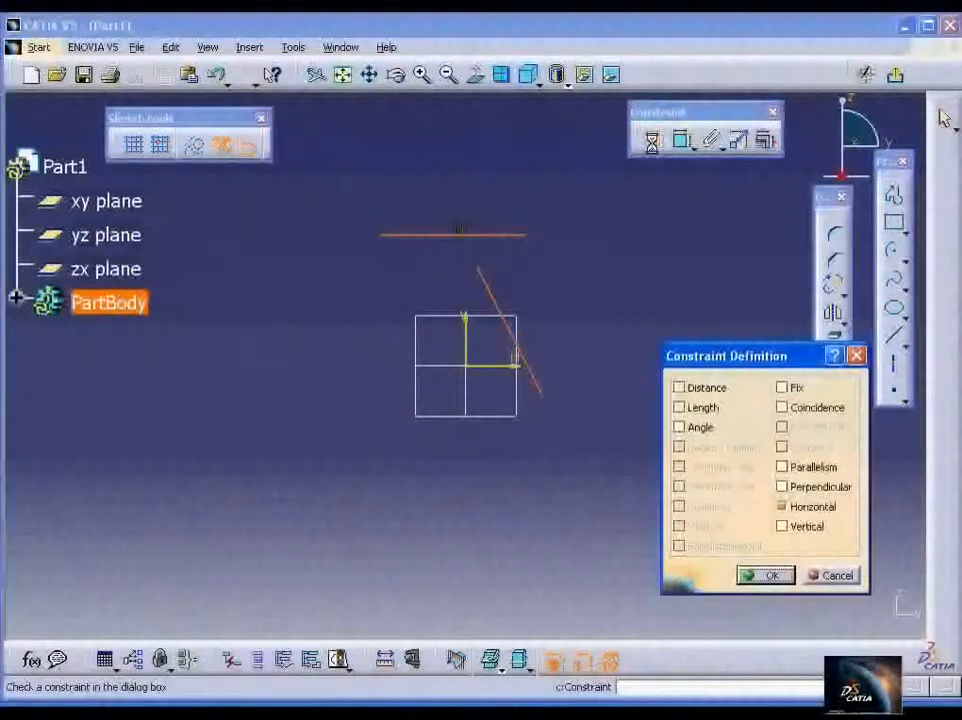
click(811, 474)
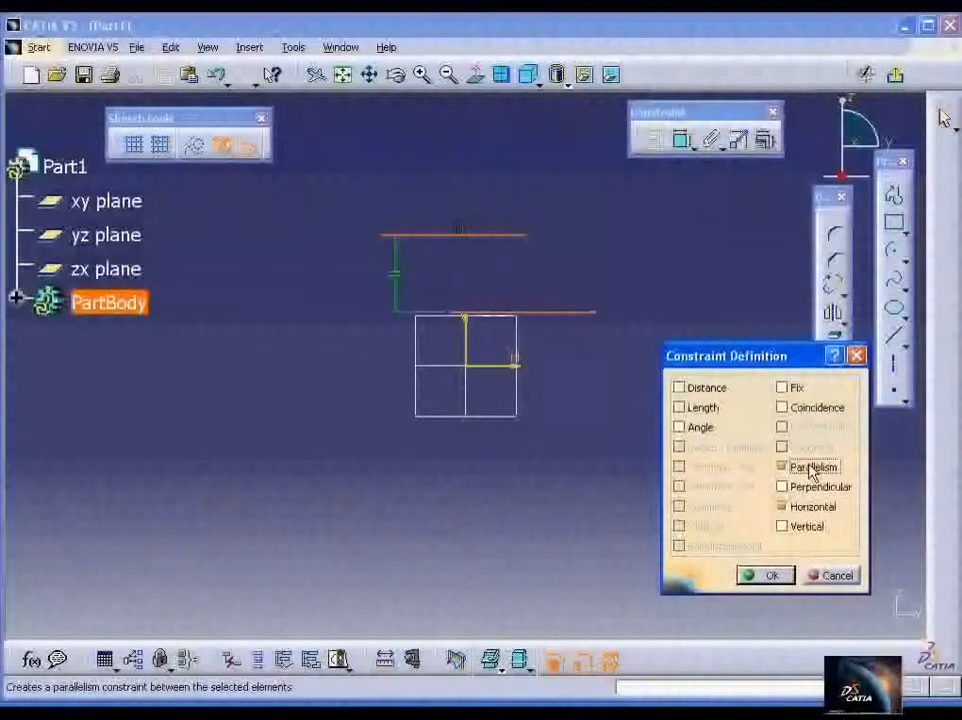
click(811, 468)
click(800, 487)
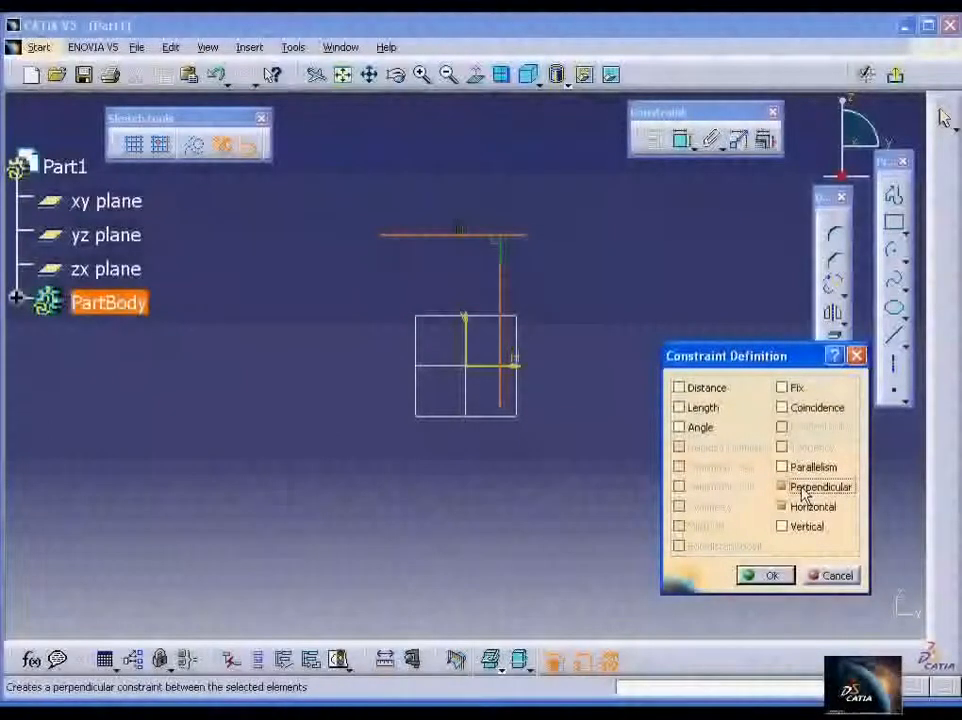
click(769, 577)
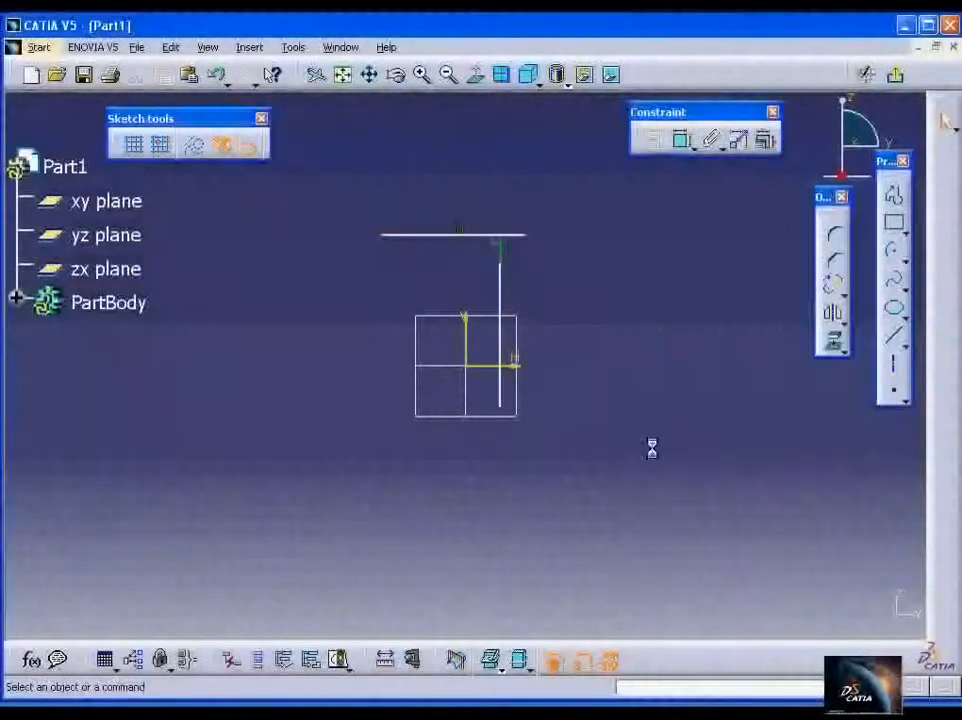
Delete both the vertical and the horizontal line from the sketch
click(498, 342)
key(Delete)
click(496, 234)
key(Delete)
Sketch a large circle to the upper right of the origin and a smaller circle to its lower right
click(886, 262)
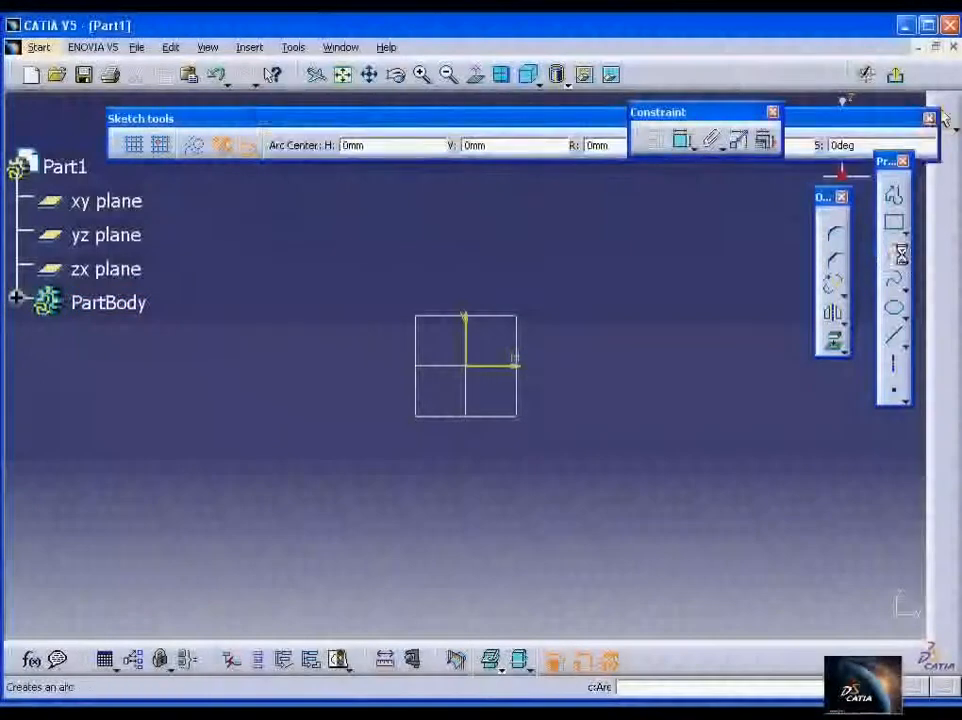
click(902, 263)
click(790, 268)
click(582, 289)
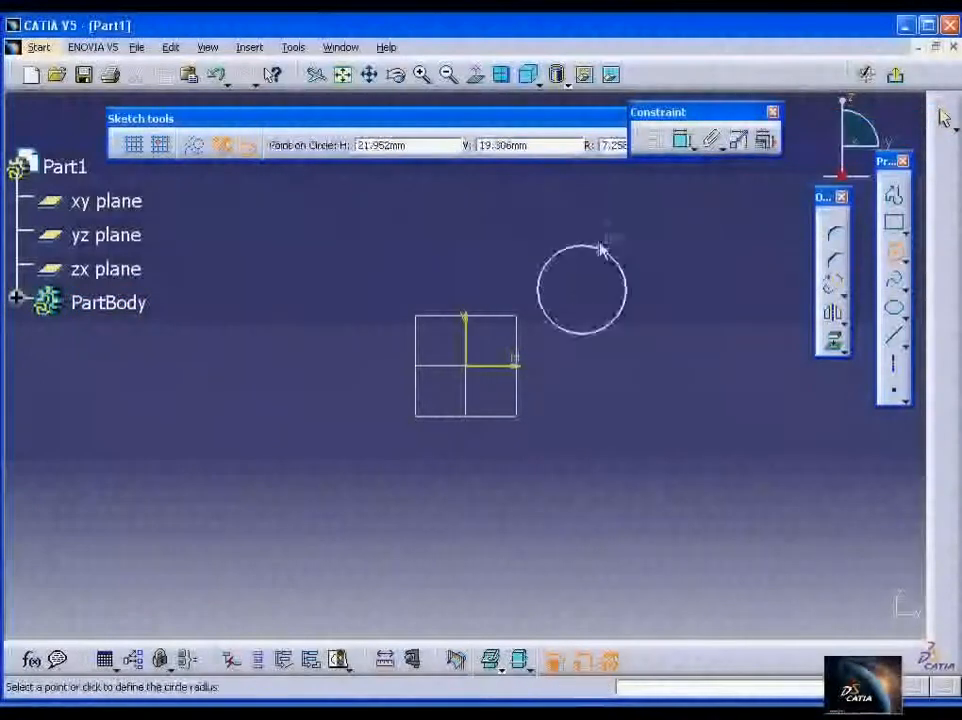
click(618, 206)
click(741, 456)
click(745, 404)
Dimension the small circle's diameter and its centre's distance from the horizontal axis
click(681, 140)
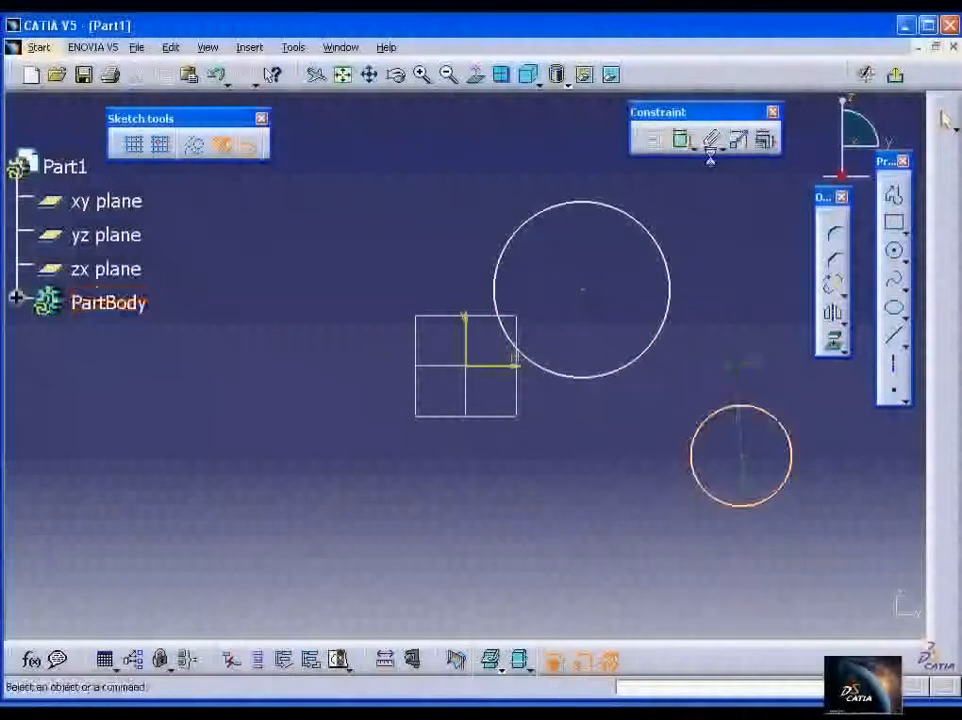
click(496, 365)
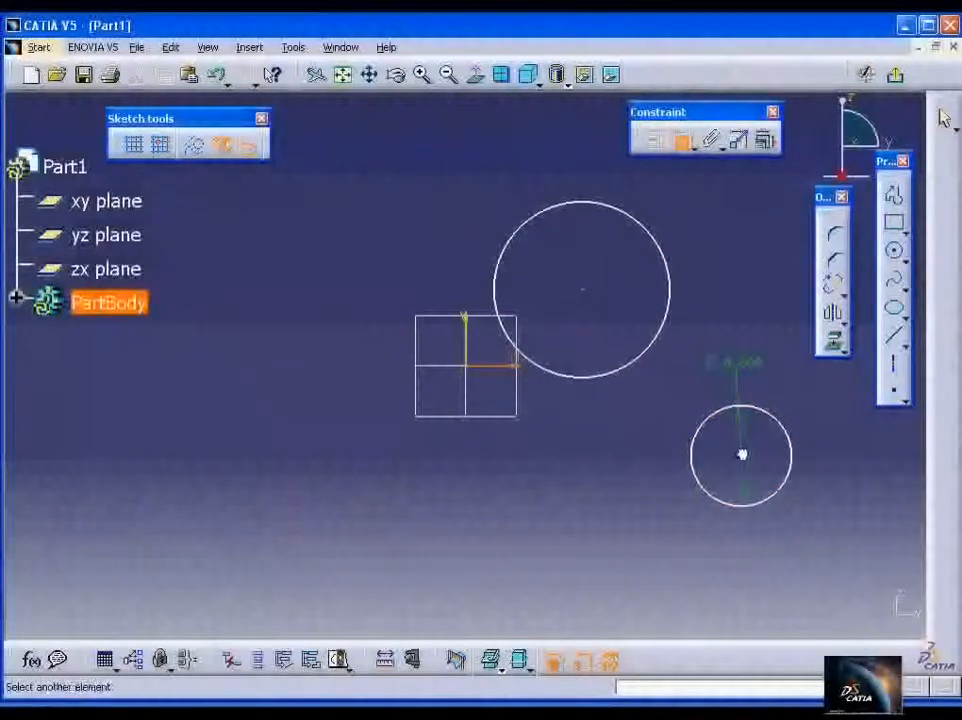
click(753, 460)
click(629, 441)
Dimension the distance from the small circle's centre to the vertical axis, placing it below the circle
click(684, 143)
click(745, 452)
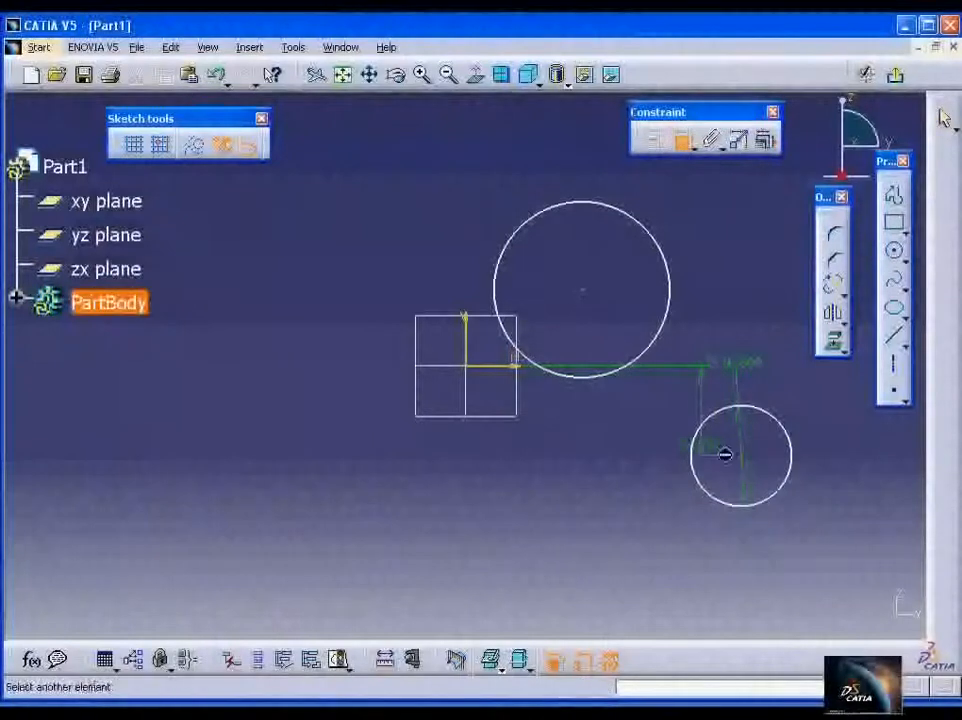
click(481, 347)
click(769, 515)
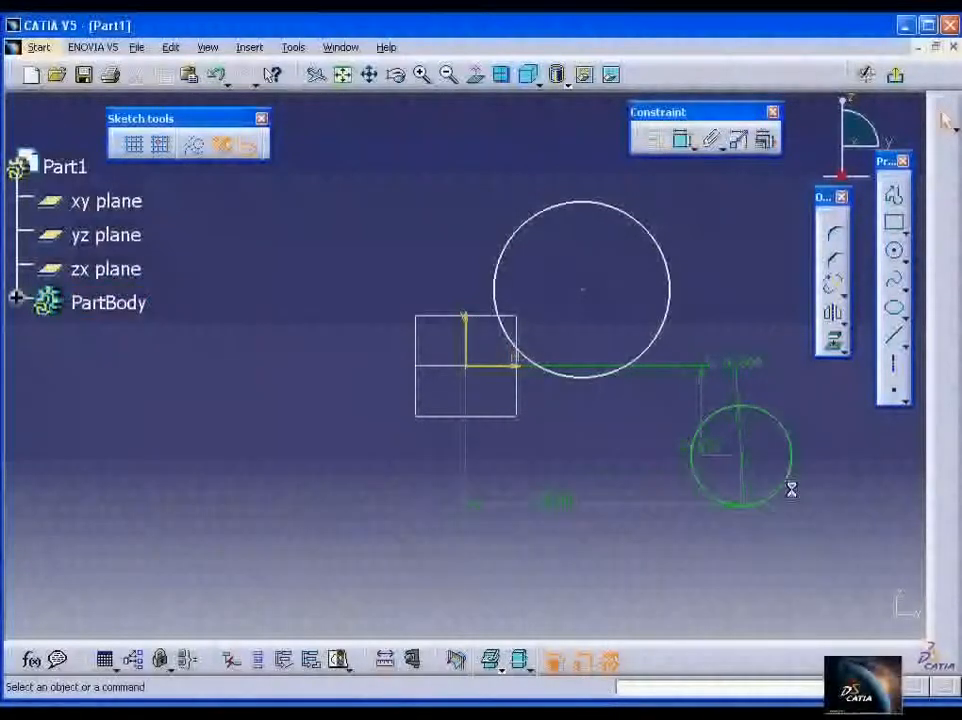
Reposition the small circle's vertical distance dimension farther left, clear of the circle
middle_drag(822, 474, 669, 444)
drag(549, 352, 481, 361)
click(627, 350)
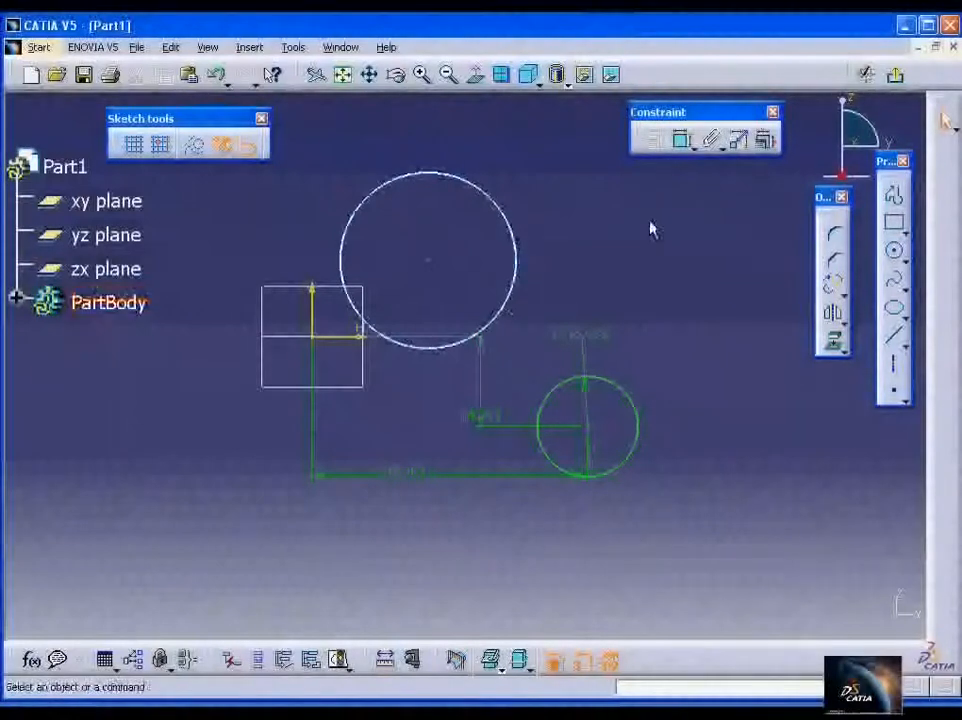
Apply a concentricity constraint between the small circle and the large circle
click(615, 383)
ctrl+click(510, 308)
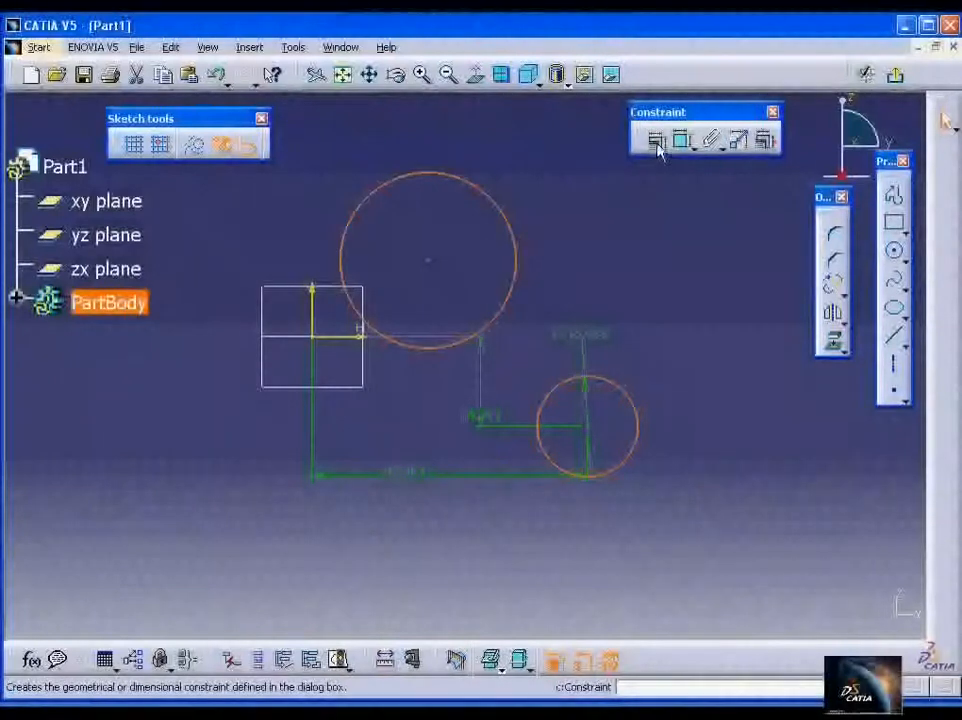
click(656, 142)
click(783, 427)
click(767, 575)
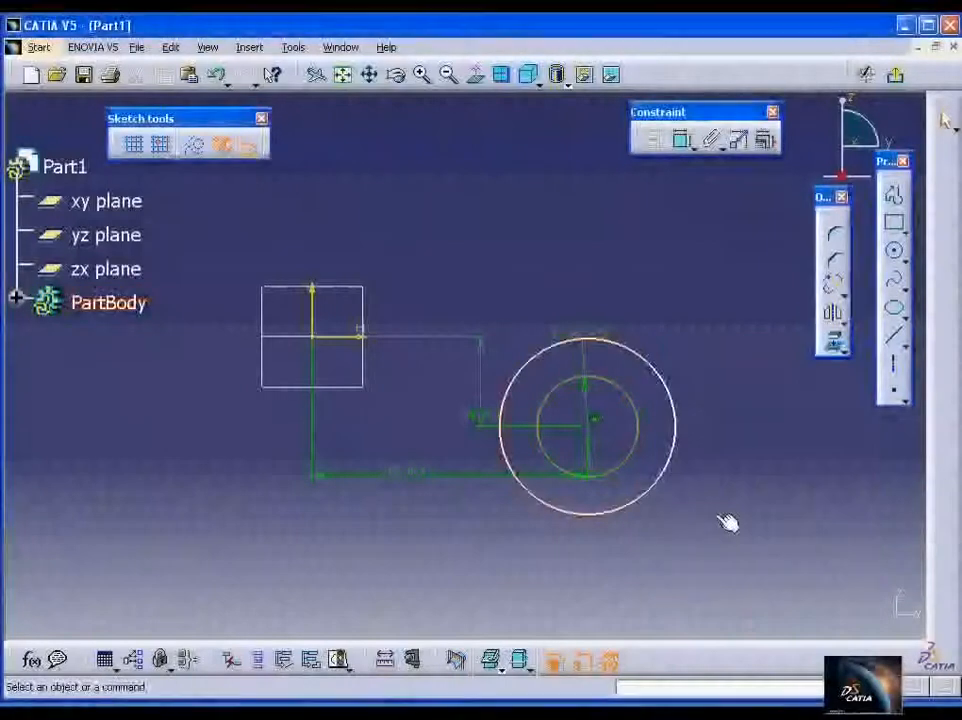
Delete both circles and their remaining dimensions, and fit the empty sketch in the view
click(694, 424)
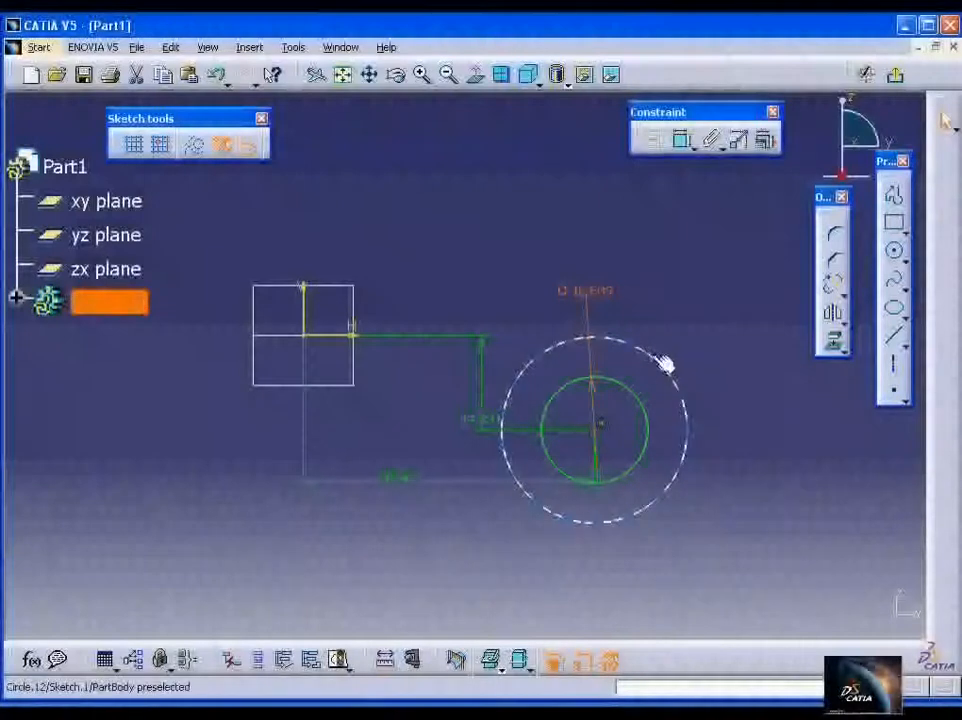
key(Delete)
click(638, 395)
key(Delete)
drag(469, 321, 619, 485)
key(Delete)
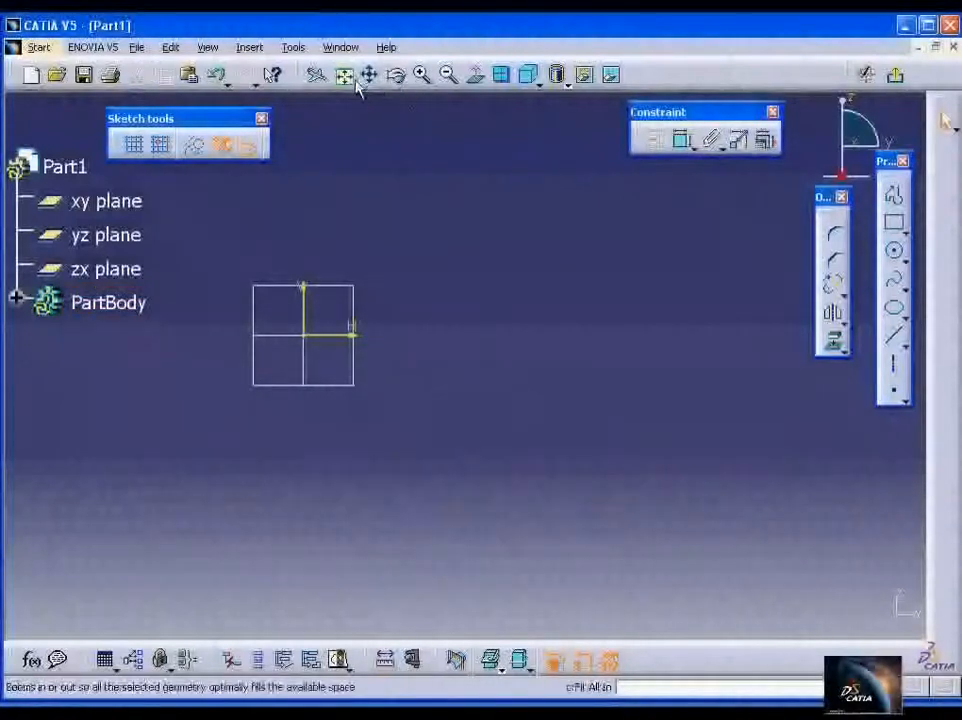
click(344, 76)
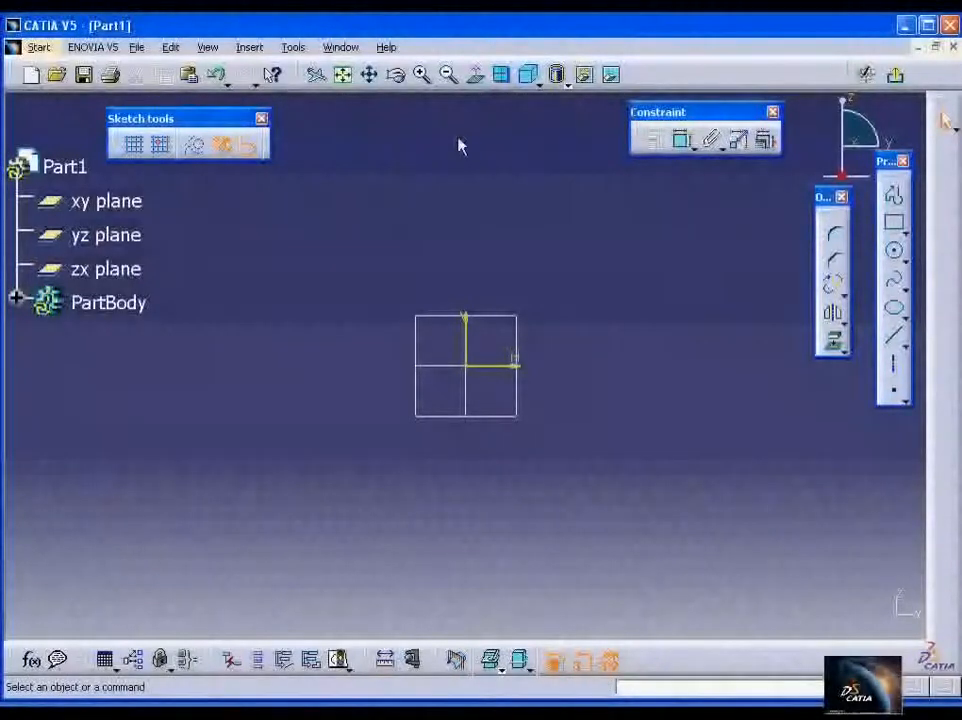
Sketch a vertical line left of the origin and a slightly tilted, nearly vertical line far to its right
click(893, 337)
click(358, 237)
click(358, 455)
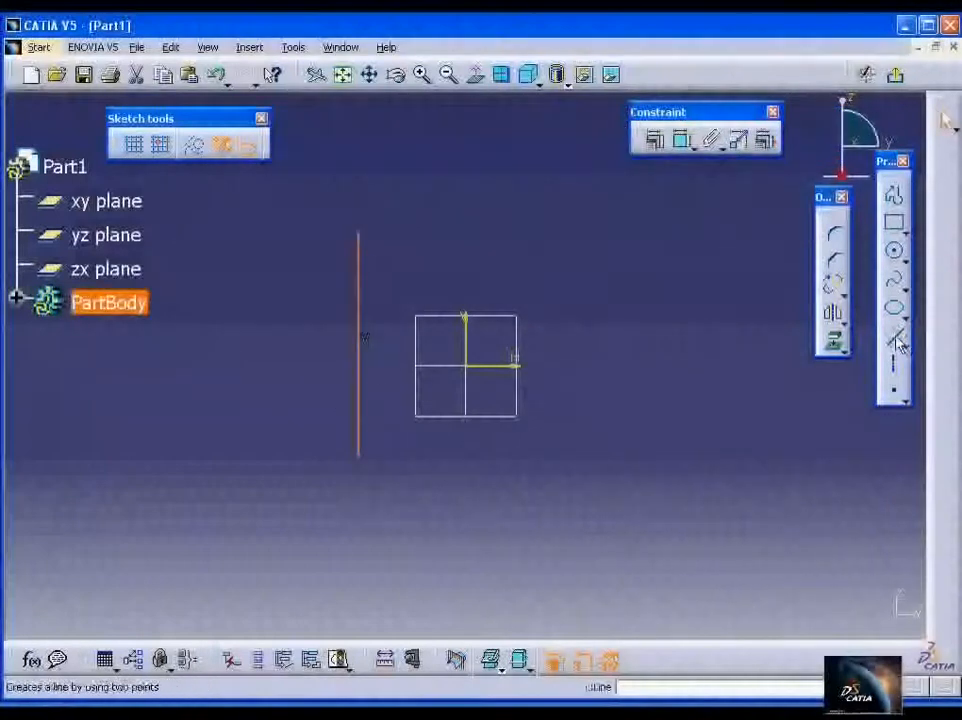
click(740, 227)
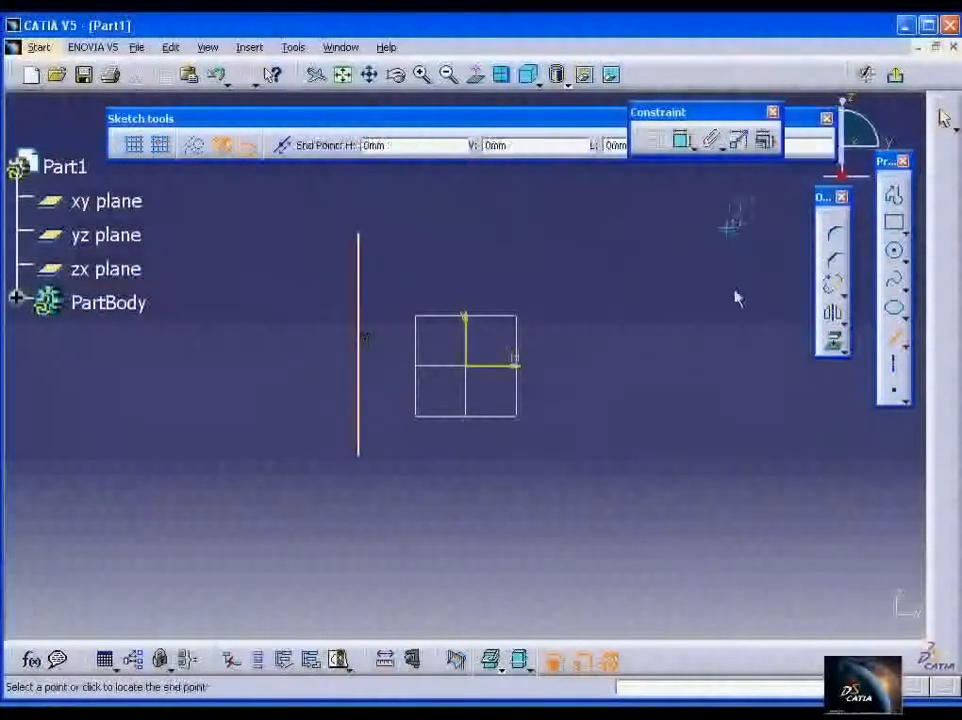
click(734, 467)
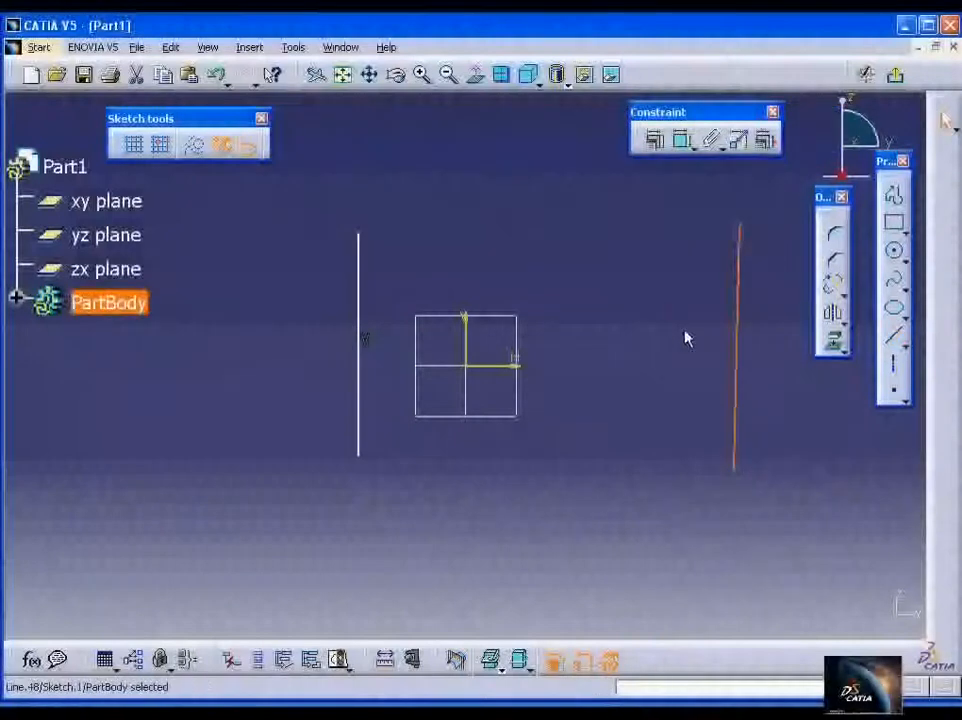
Apply a vertical constraint to the slightly tilted line on the right of the origin
click(648, 150)
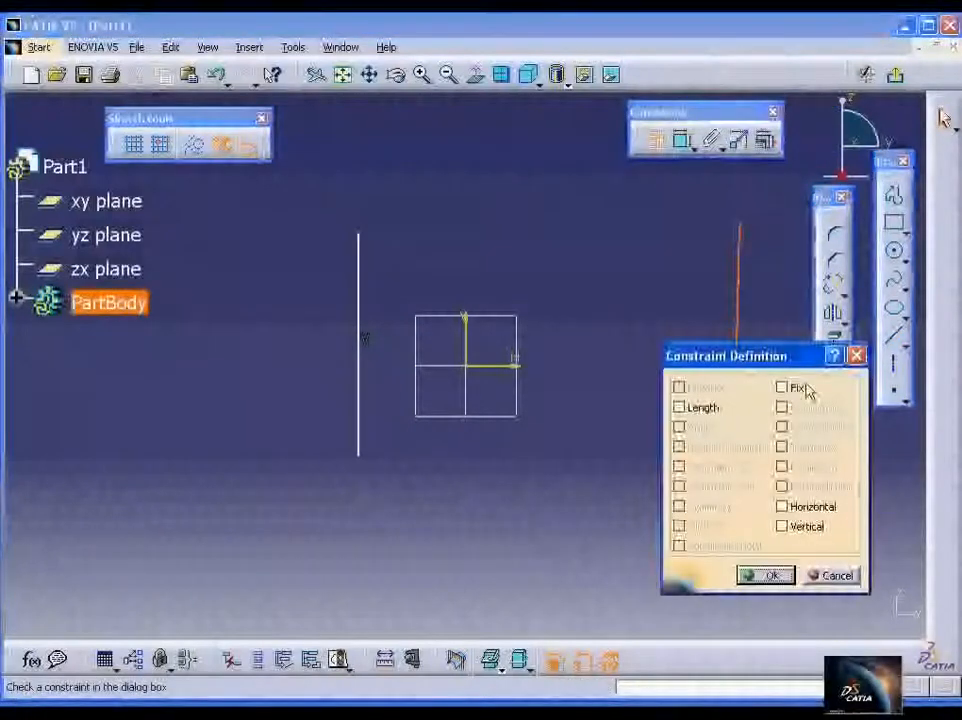
drag(788, 356, 552, 287)
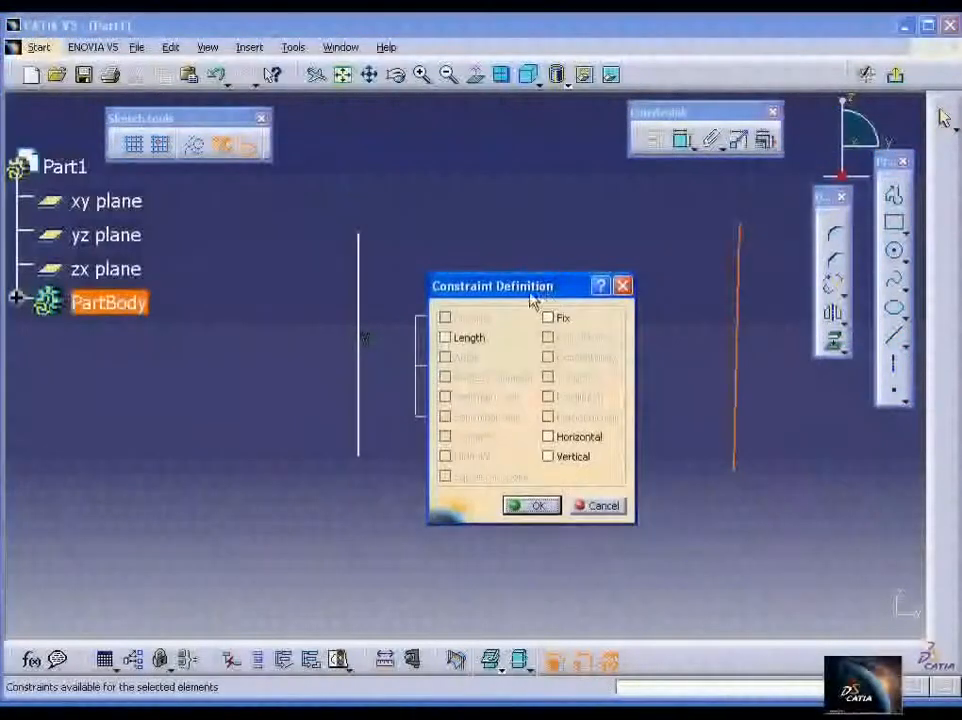
click(550, 457)
key(Return)
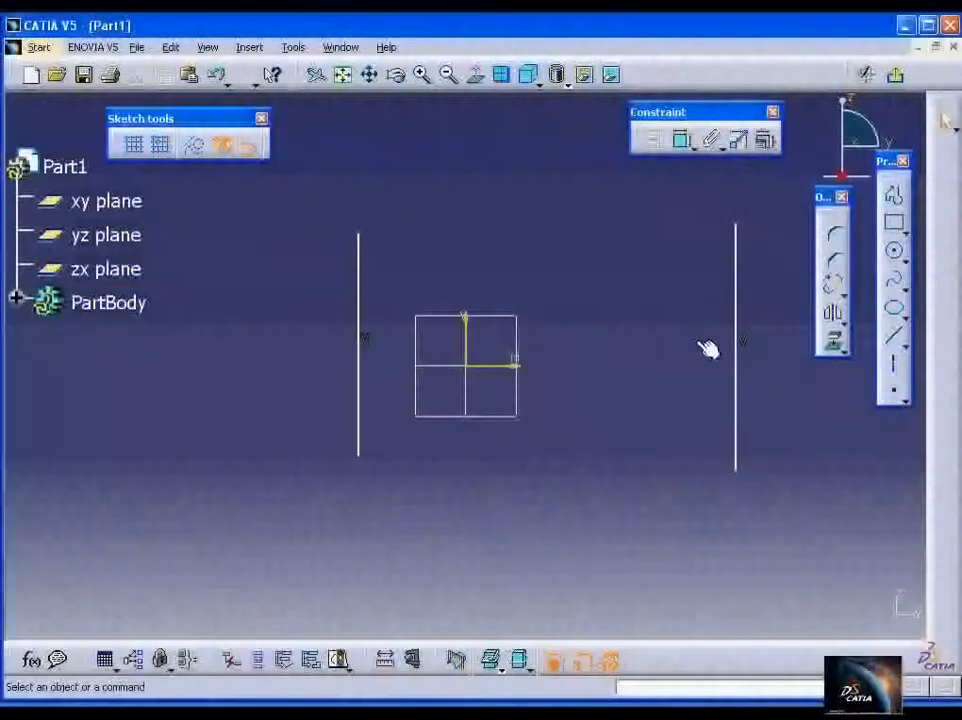
Apply a symmetry constraint to the two vertical lines about the sketch's vertical axis
click(741, 297)
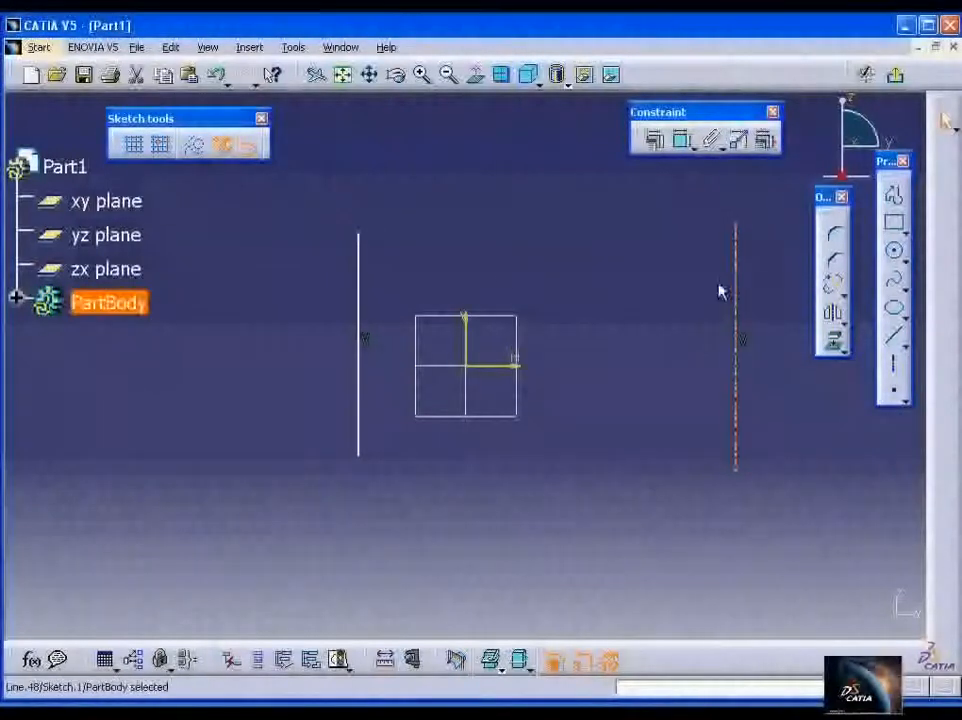
ctrl+click(365, 278)
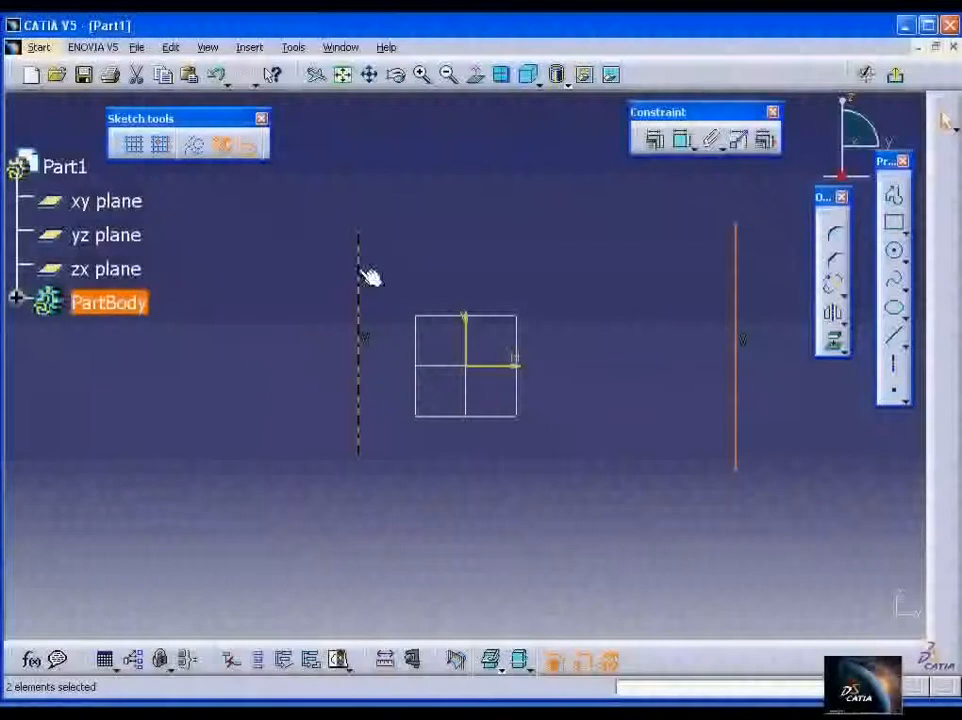
ctrl+click(468, 337)
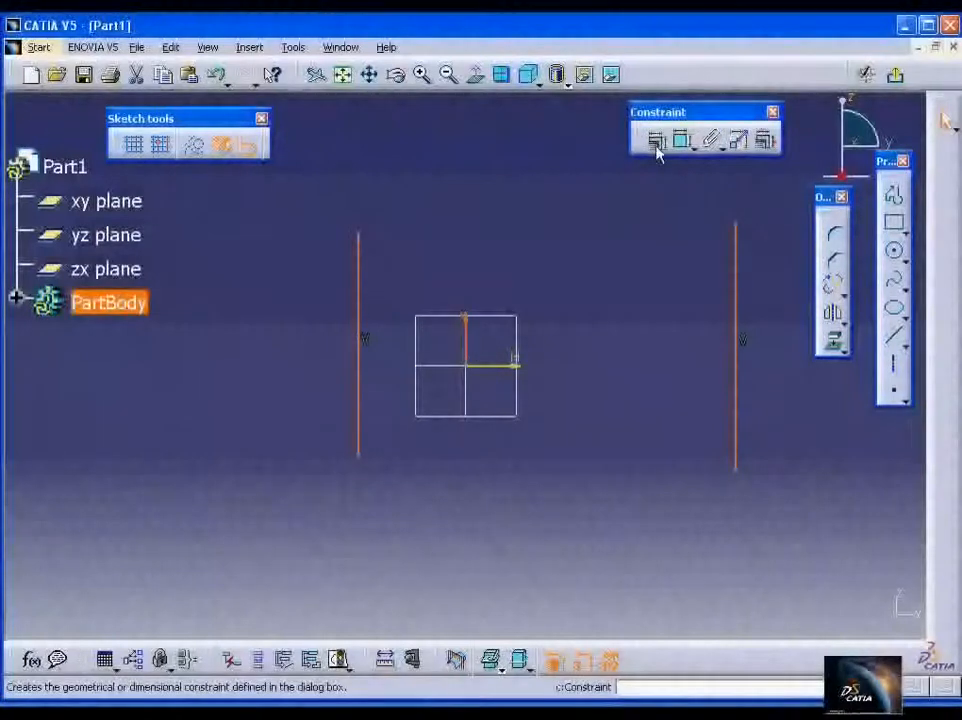
click(656, 142)
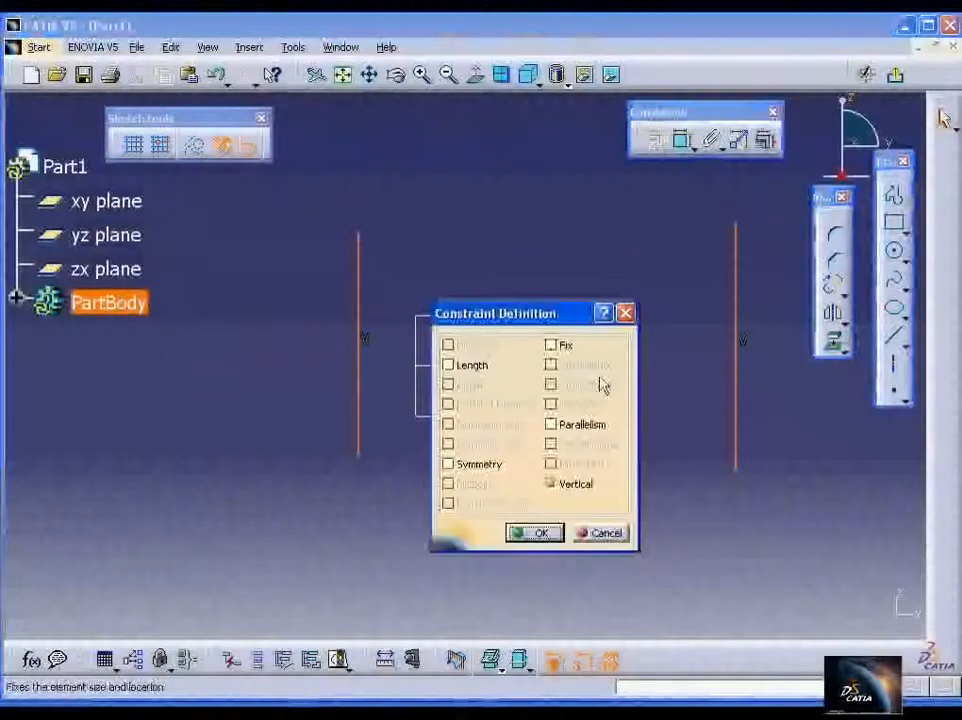
click(486, 465)
click(541, 533)
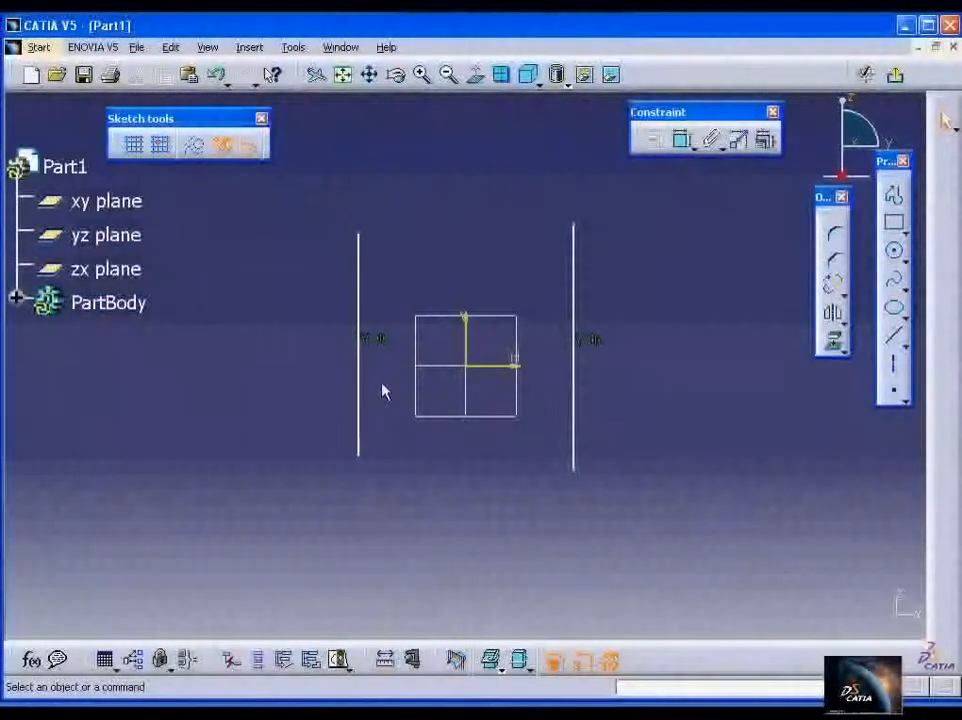
Undo the symmetry constraint and apply a parallelism constraint to the two vertical lines
key(ctrl+z)
click(584, 356)
click(740, 273)
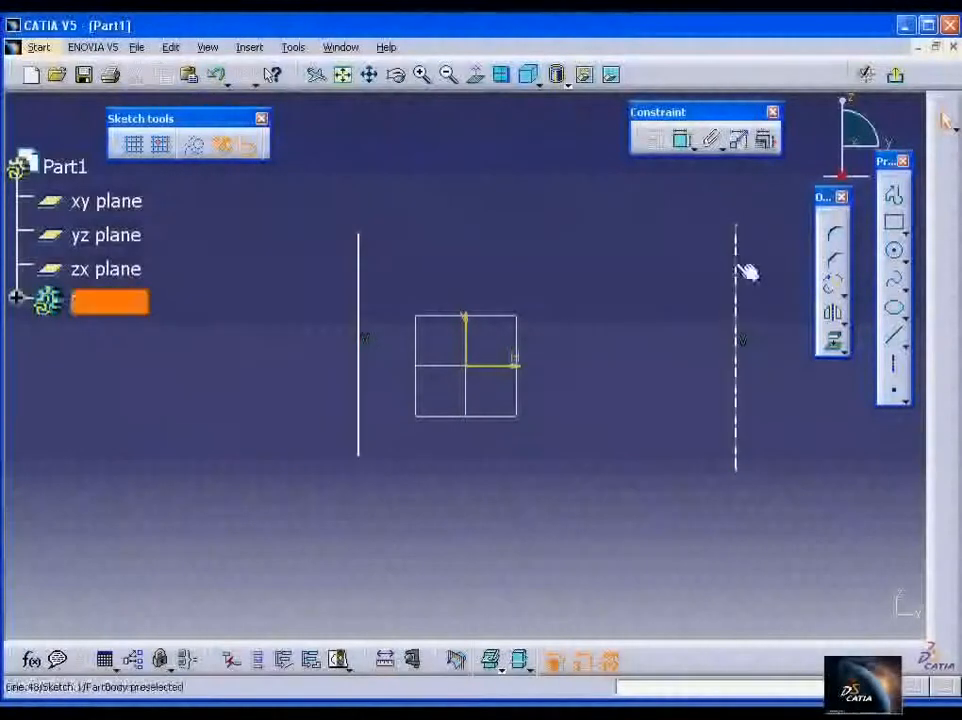
ctrl+click(368, 277)
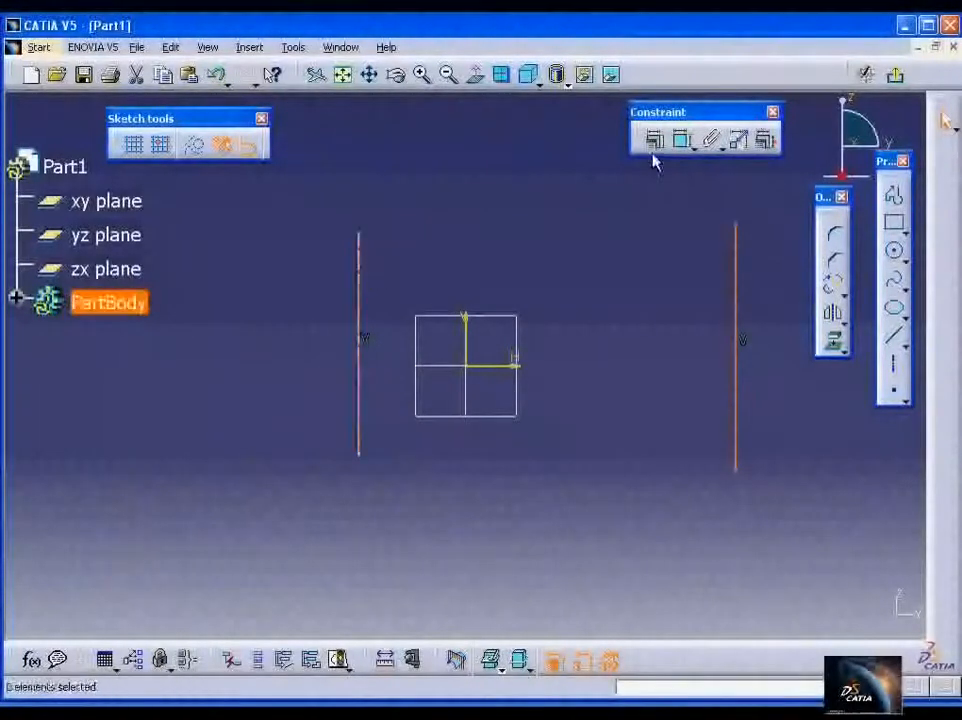
click(651, 141)
click(551, 424)
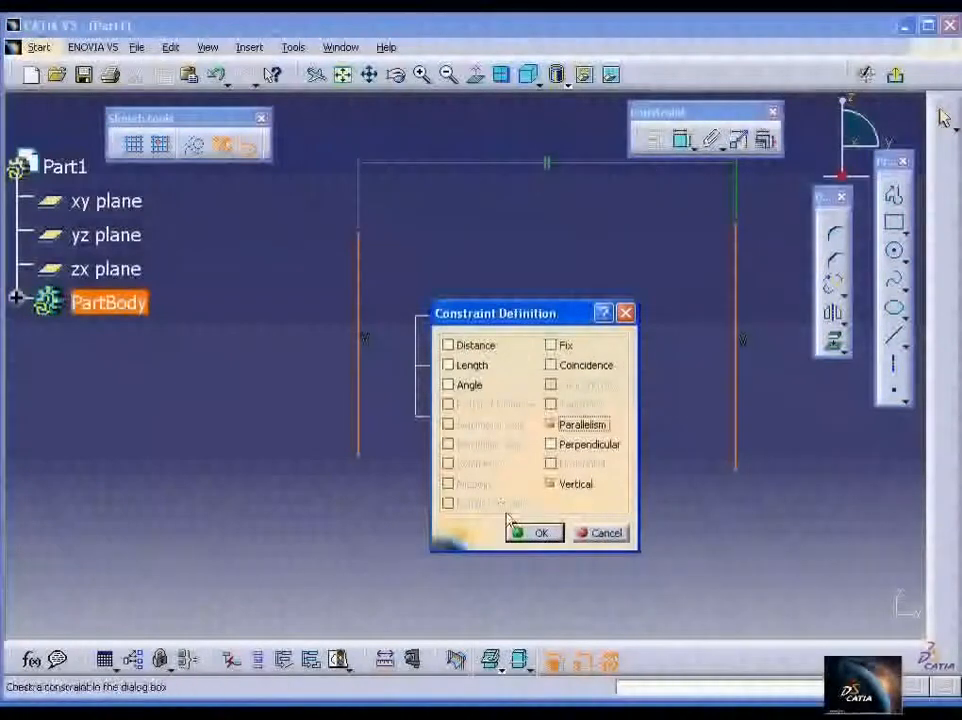
click(538, 532)
Delete both vertical lines from the sketch
drag(706, 243, 762, 534)
key(Delete)
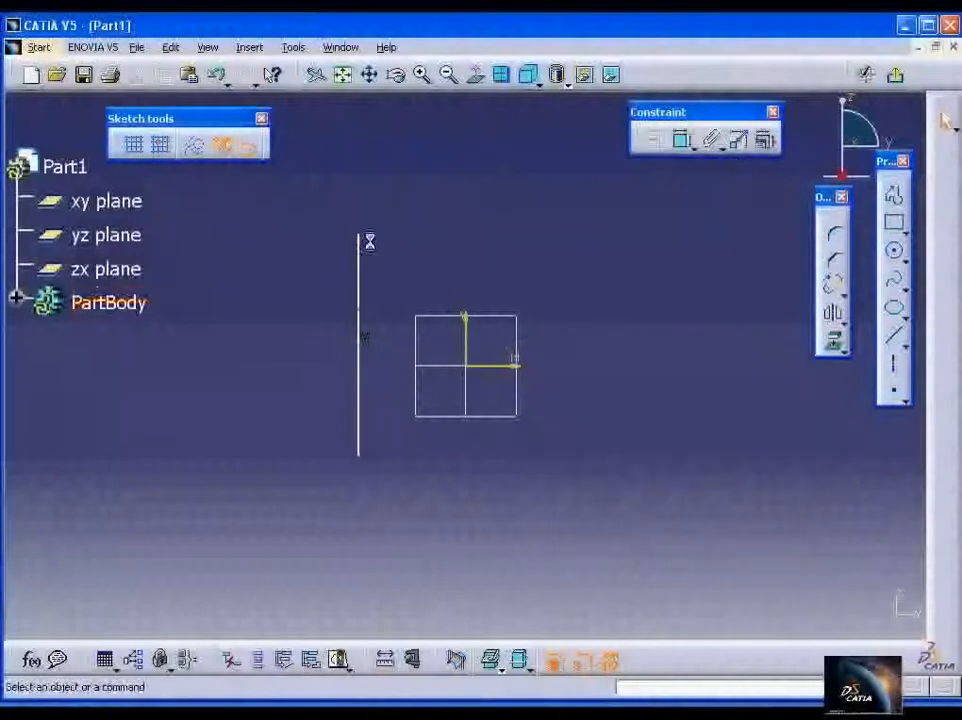
click(366, 260)
key(Delete)
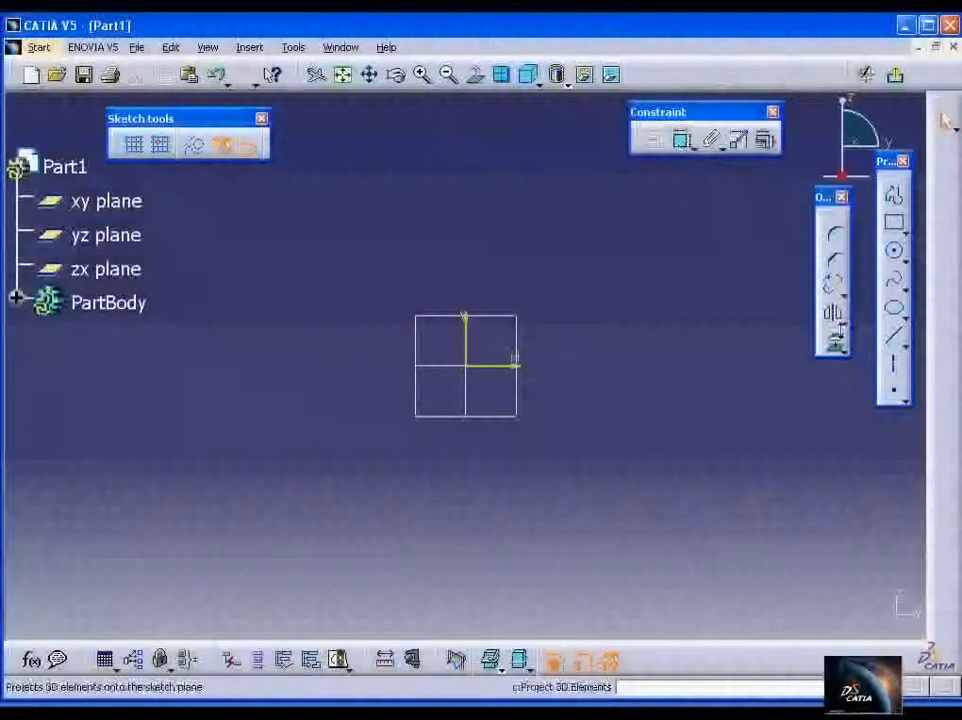
Sketch a horizontal line about 31 mm long above the origin
click(893, 335)
click(453, 264)
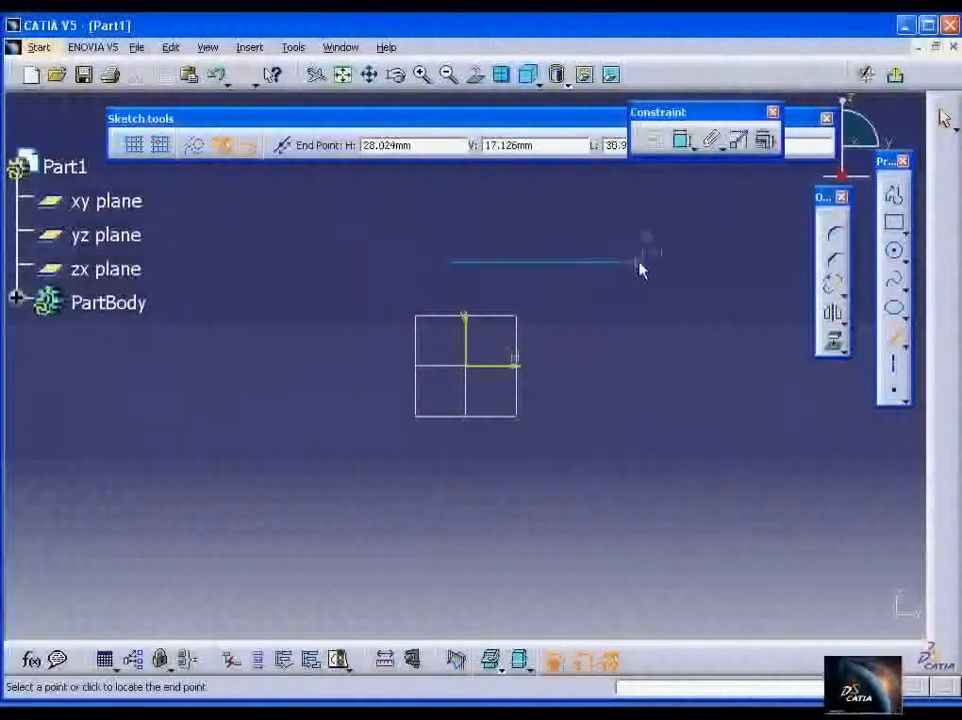
click(637, 263)
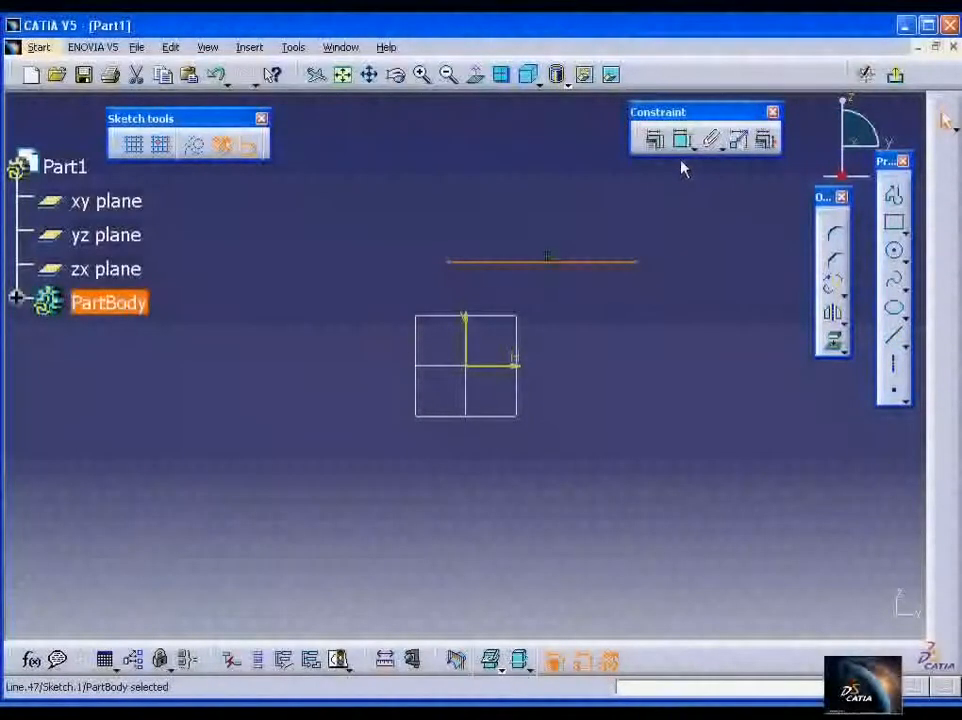
Dimension the horizontal line's length, placing the dimension just above the line
click(684, 144)
click(547, 262)
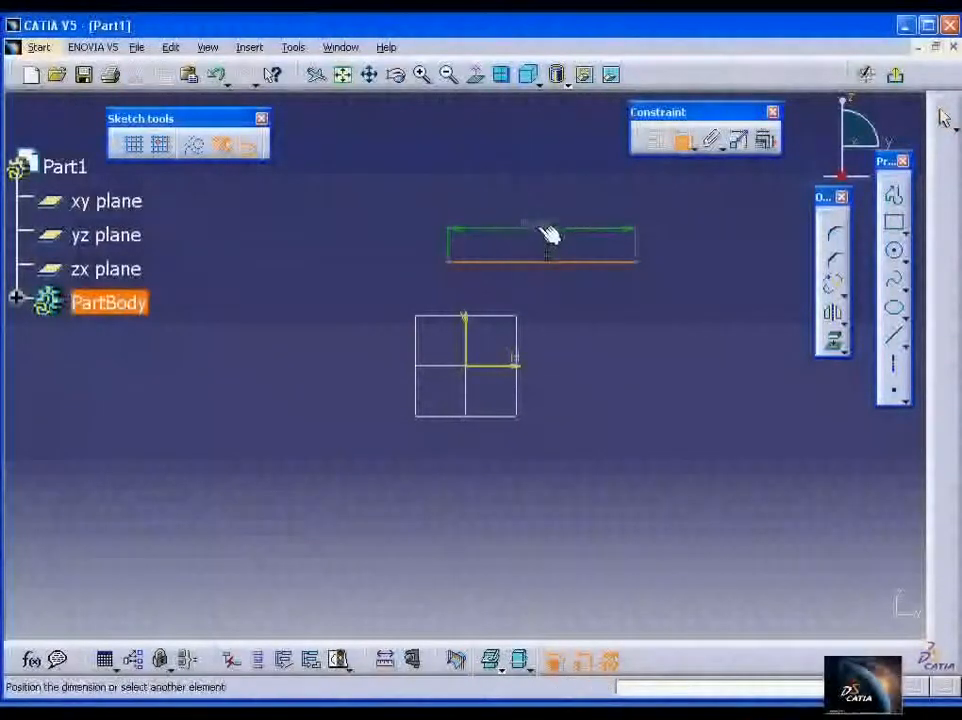
click(549, 234)
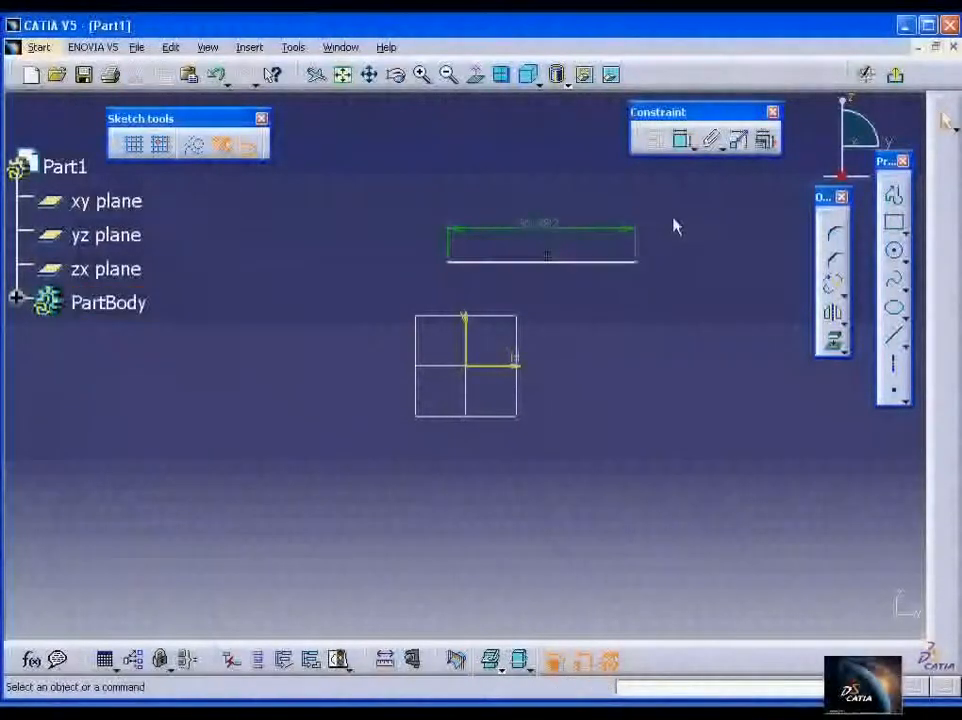
Replace the dimensioned horizontal line with two vertical lines on either side of the origin, moving the right one farther out
click(575, 261)
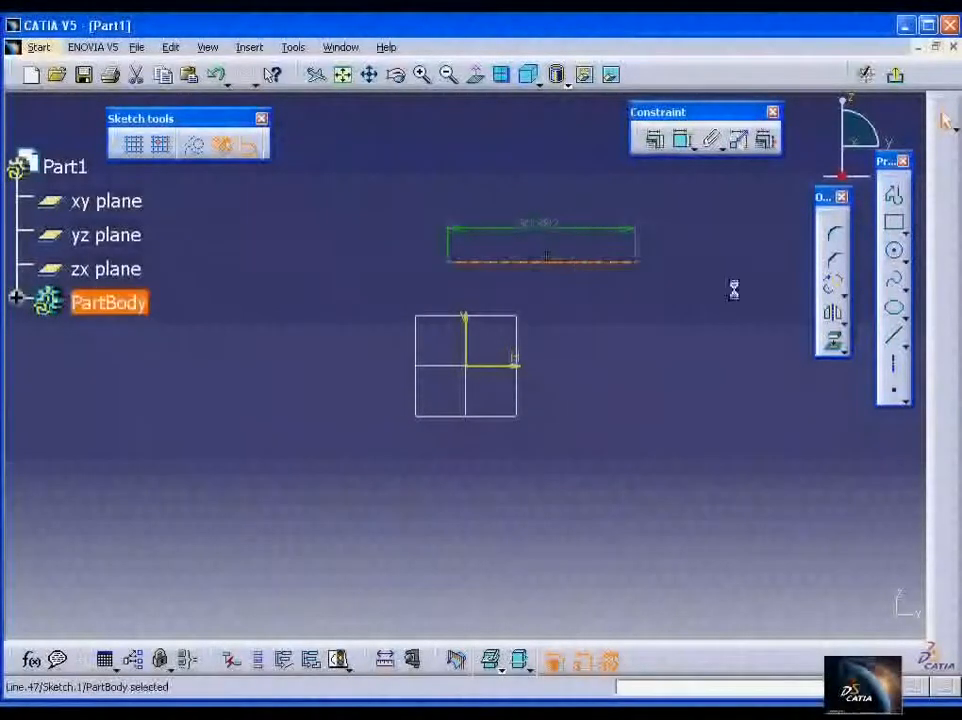
key(Delete)
click(893, 335)
click(330, 268)
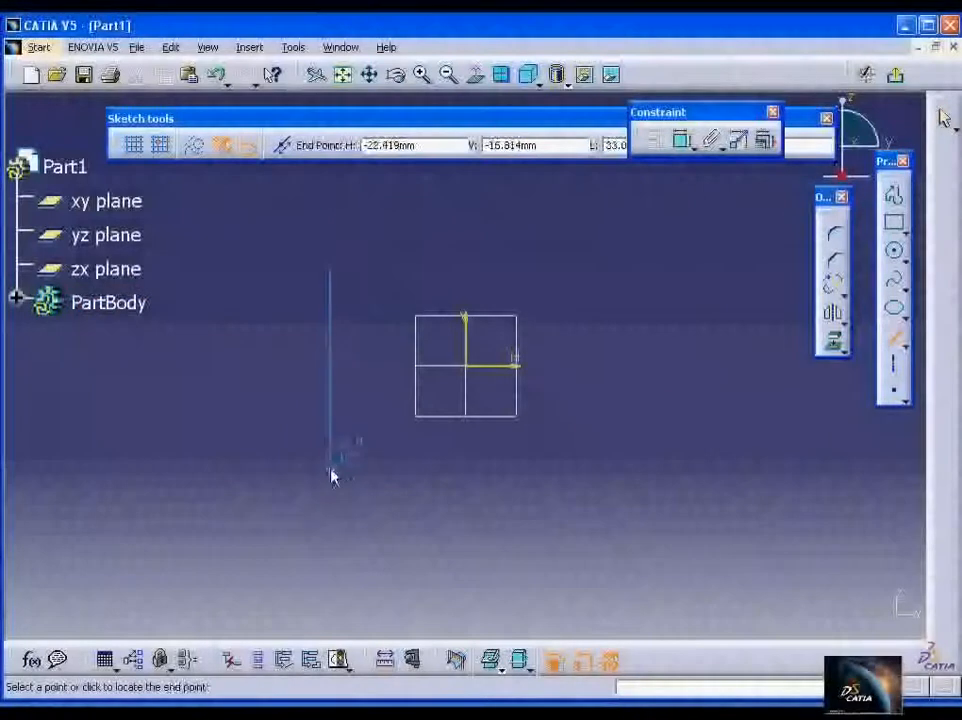
click(332, 468)
click(608, 262)
click(609, 483)
drag(620, 375, 788, 389)
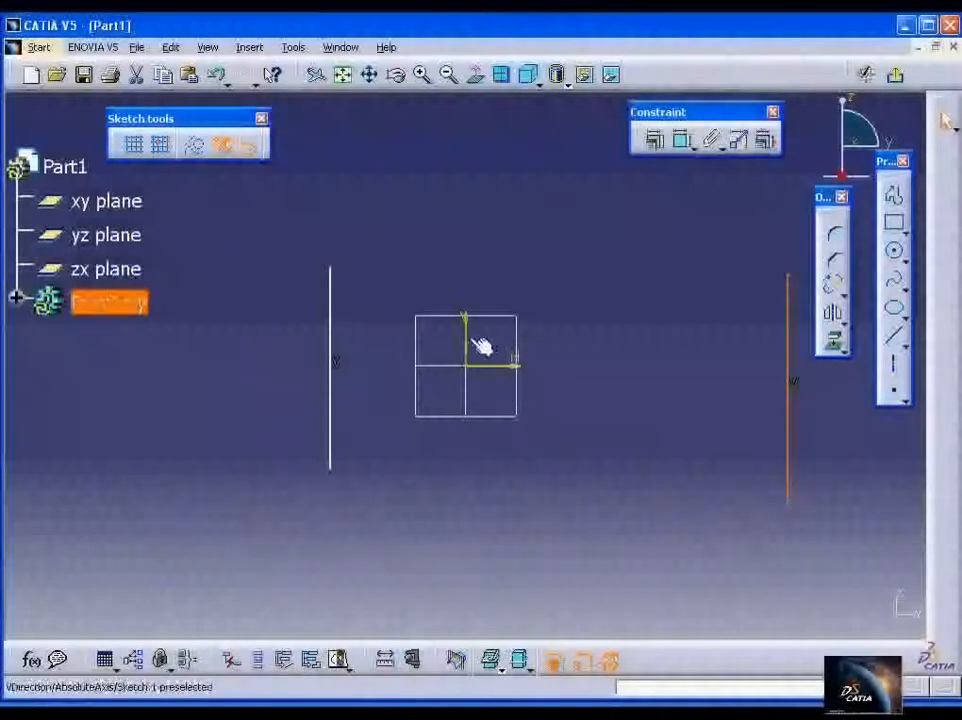
click(617, 306)
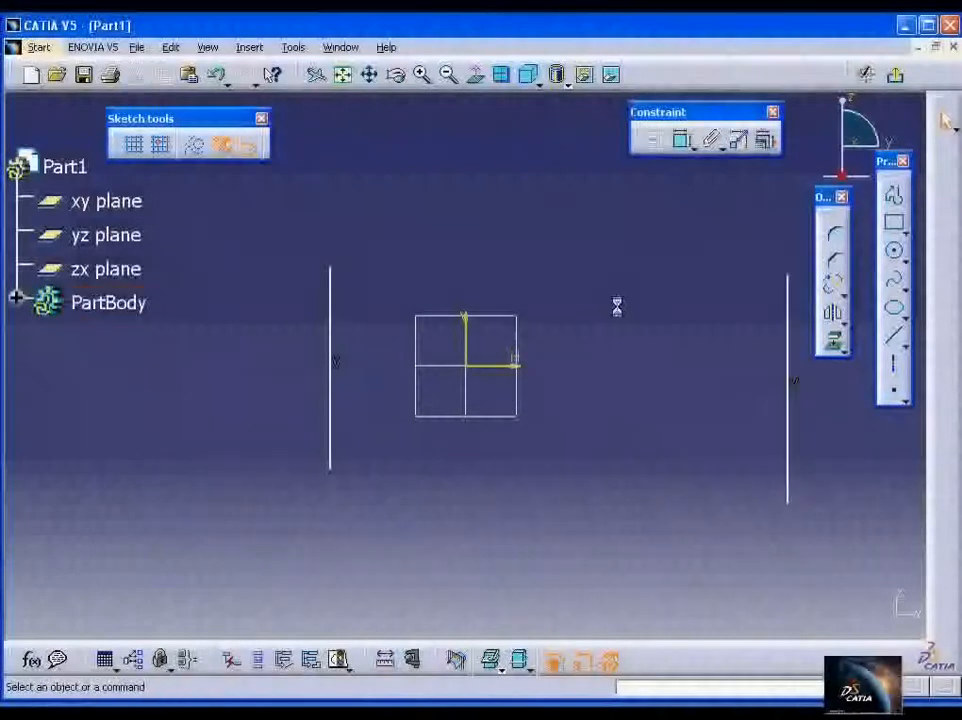
Constrain the two vertical lines with the Constraint command, allowing a symmetry line and choosing the sketch's vertical axis for it
click(682, 142)
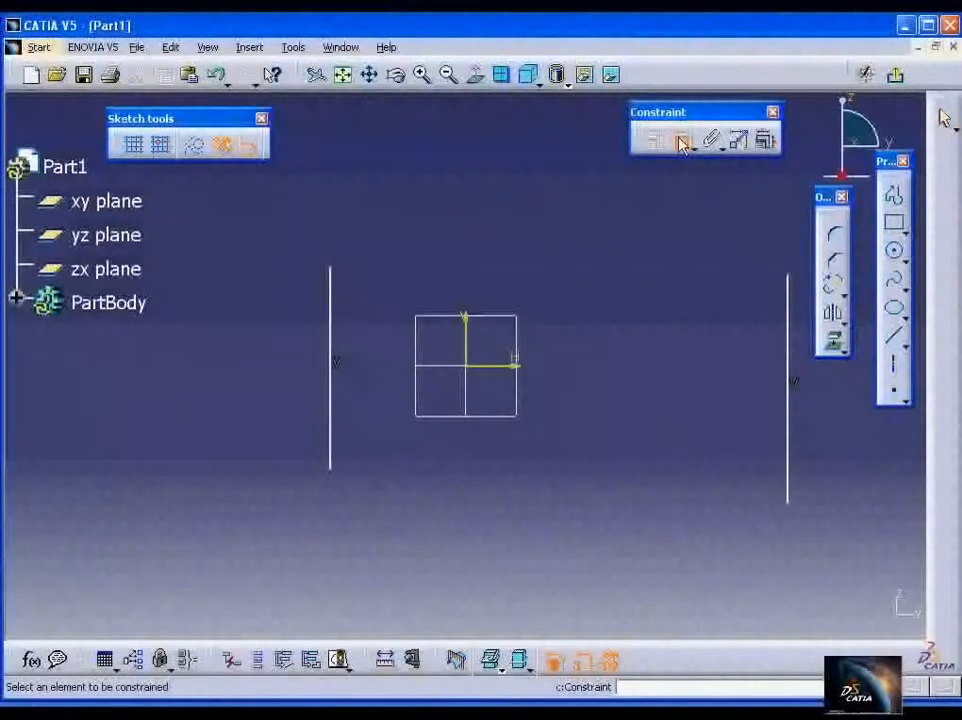
click(787, 335)
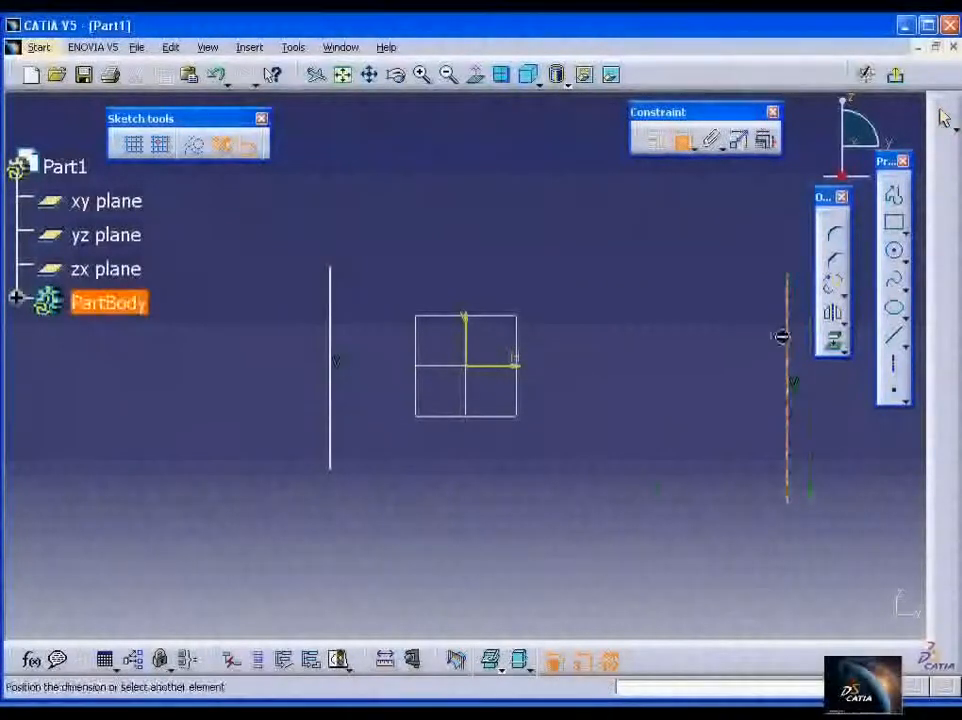
click(336, 306)
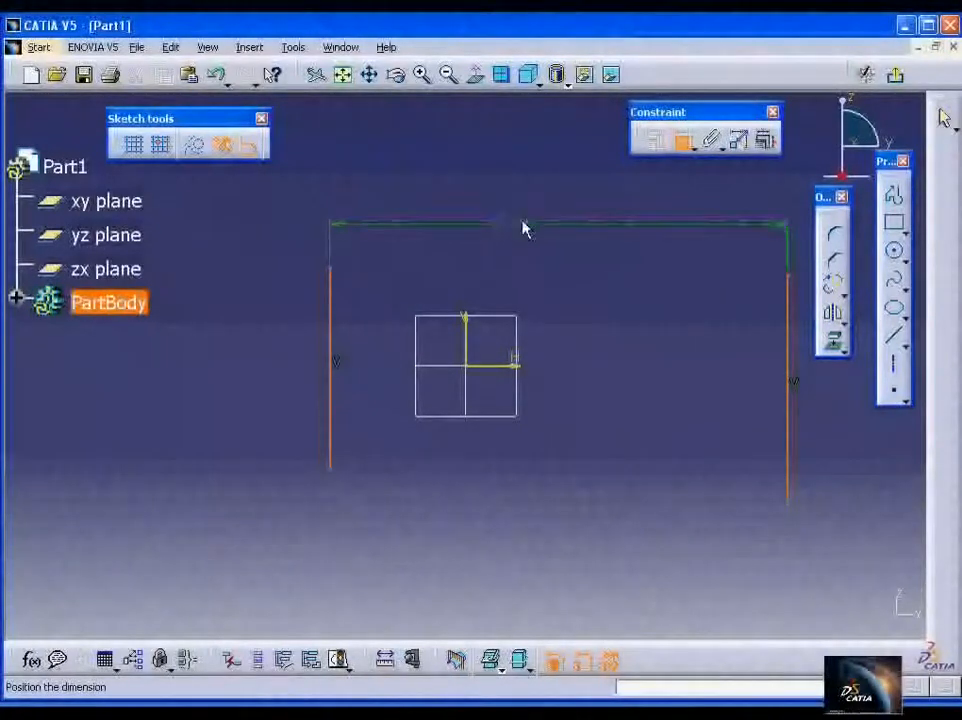
right_click(524, 223)
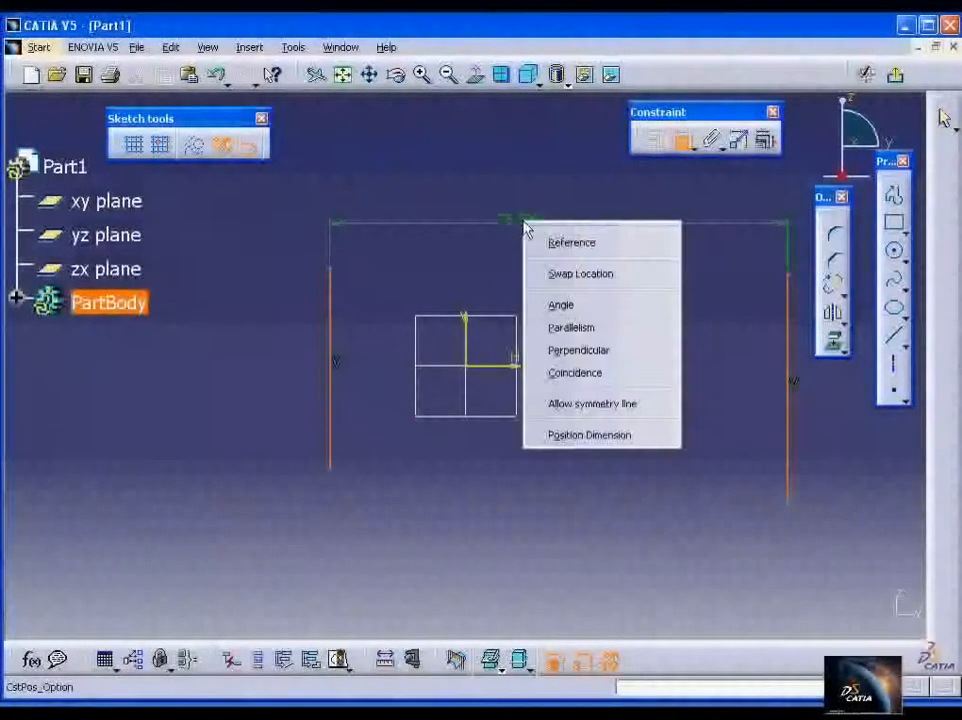
click(640, 405)
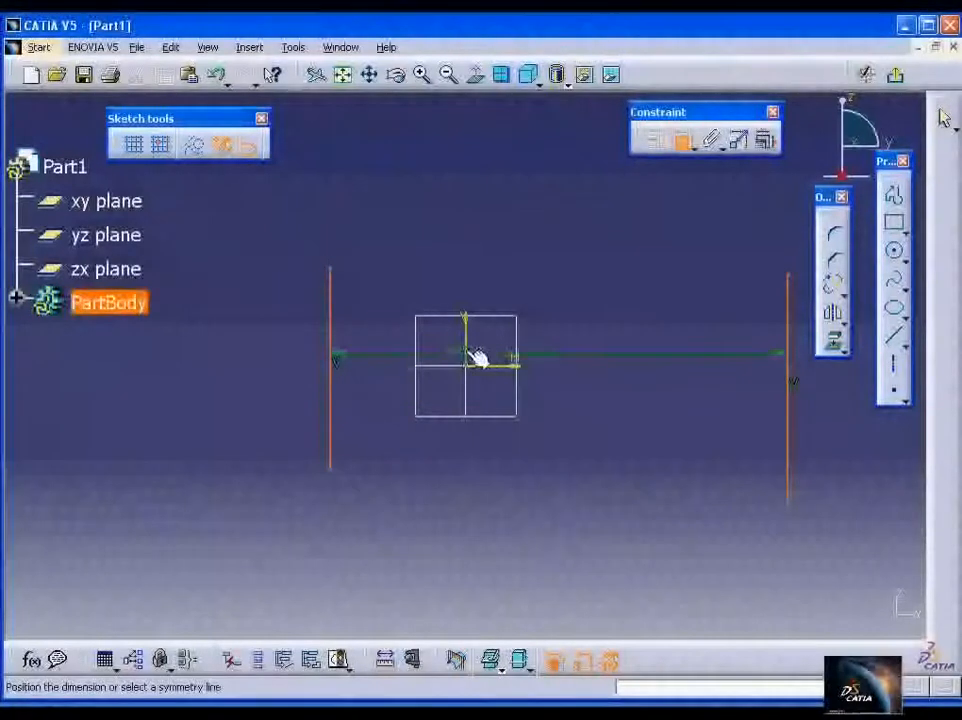
click(476, 355)
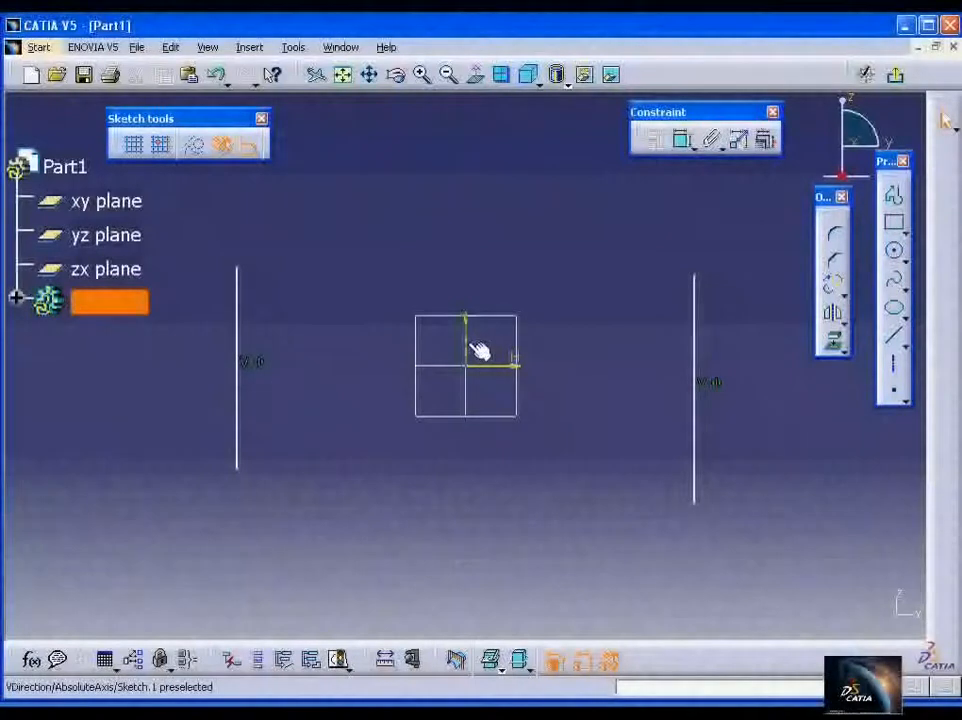
Undo the symmetry between the two vertical lines and delete both lines
key(ctrl+z)
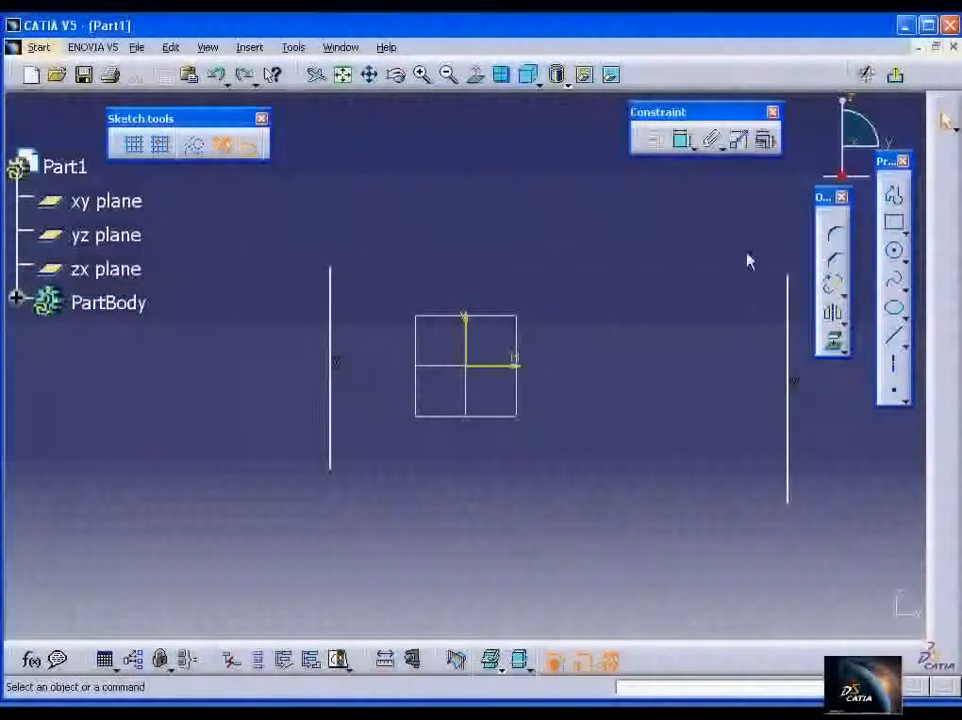
key(ctrl+y)
key(Delete)
drag(305, 232, 372, 501)
key(Delete)
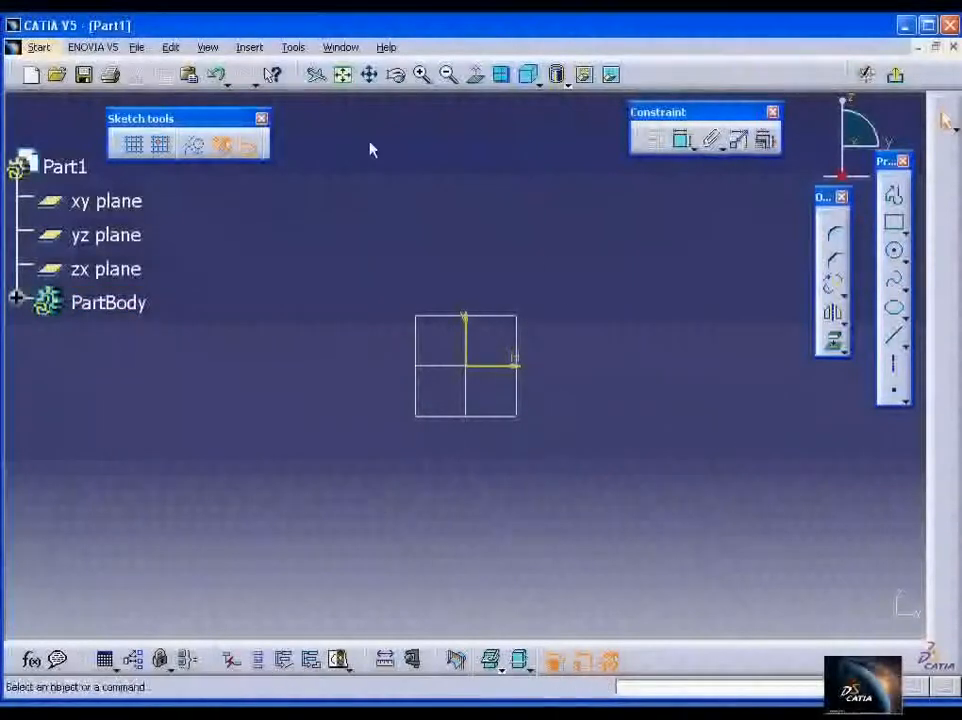
Fit the empty sketch in the view and detach the constraint creation commands as a floating palette
click(343, 77)
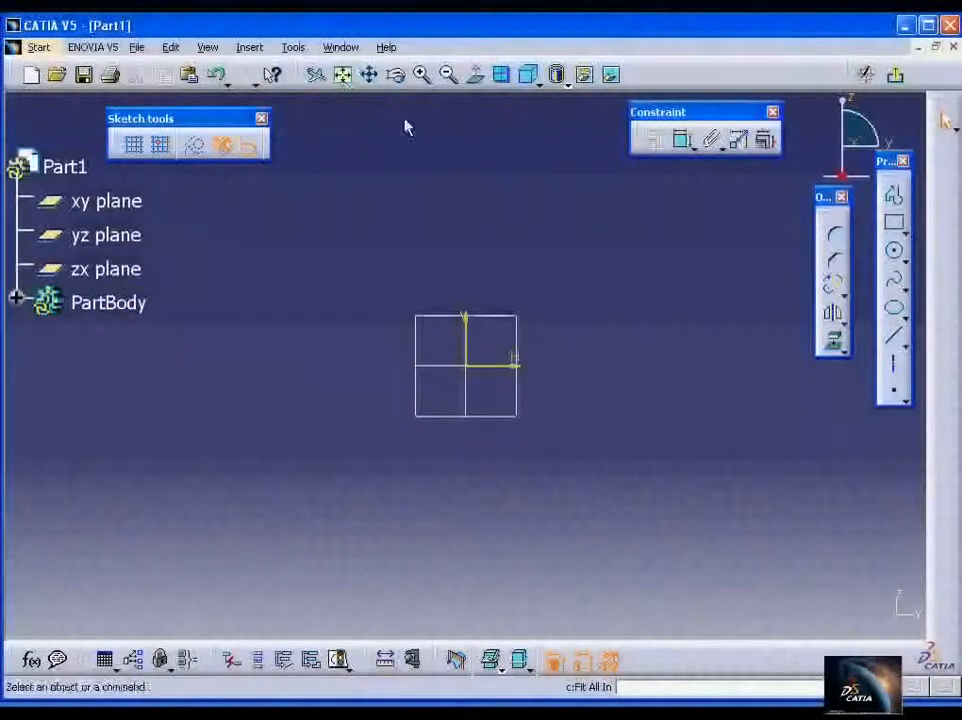
click(696, 149)
drag(700, 163, 568, 110)
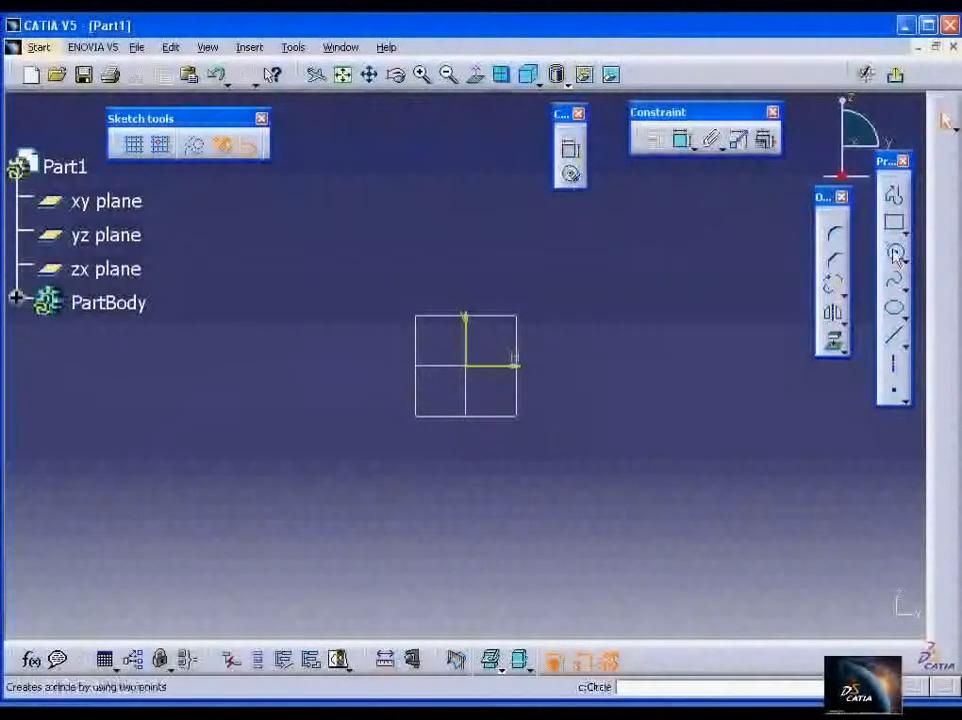
Sketch a slightly tilted line above the origin and a separate line sloping steeply down to the right of it
click(894, 336)
click(401, 260)
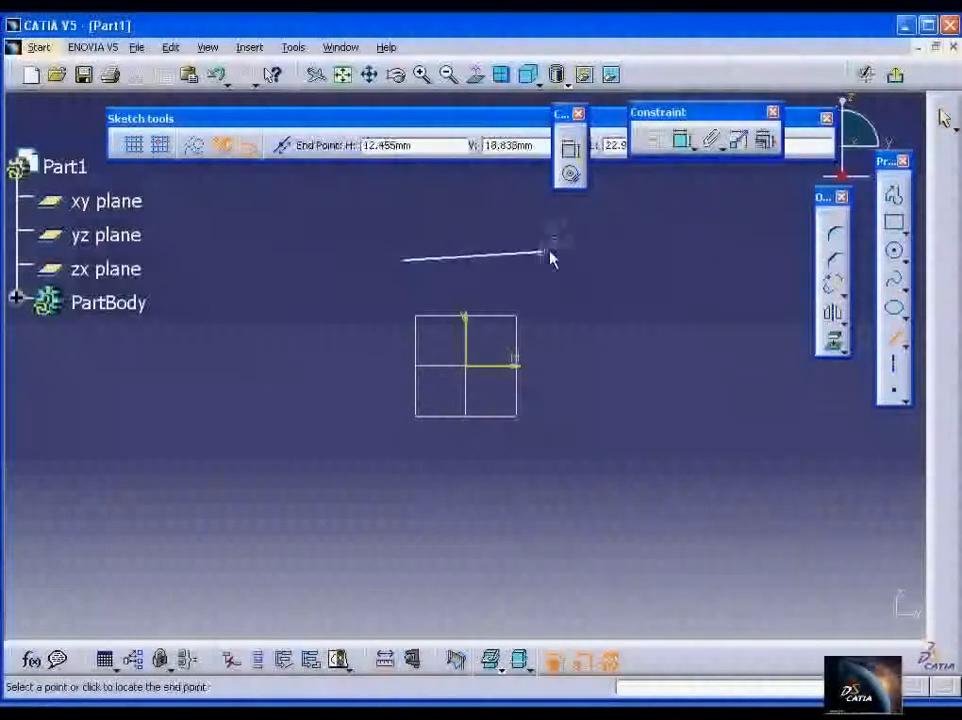
click(576, 249)
click(615, 260)
click(714, 413)
Sketch two separate circles side by side at the lower right of the origin, the right one larger
click(895, 254)
click(805, 565)
click(770, 515)
click(654, 564)
click(666, 522)
Sketch a slightly rising line at the lower left of the origin and an arc starting just beyond its right end
click(894, 340)
click(213, 505)
click(347, 477)
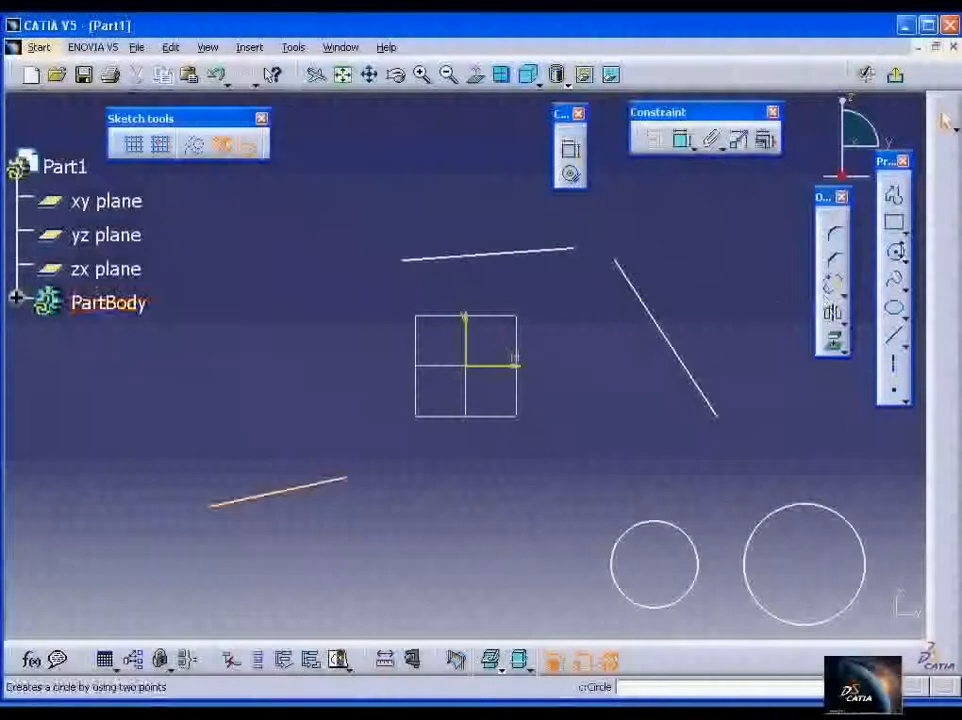
click(900, 256)
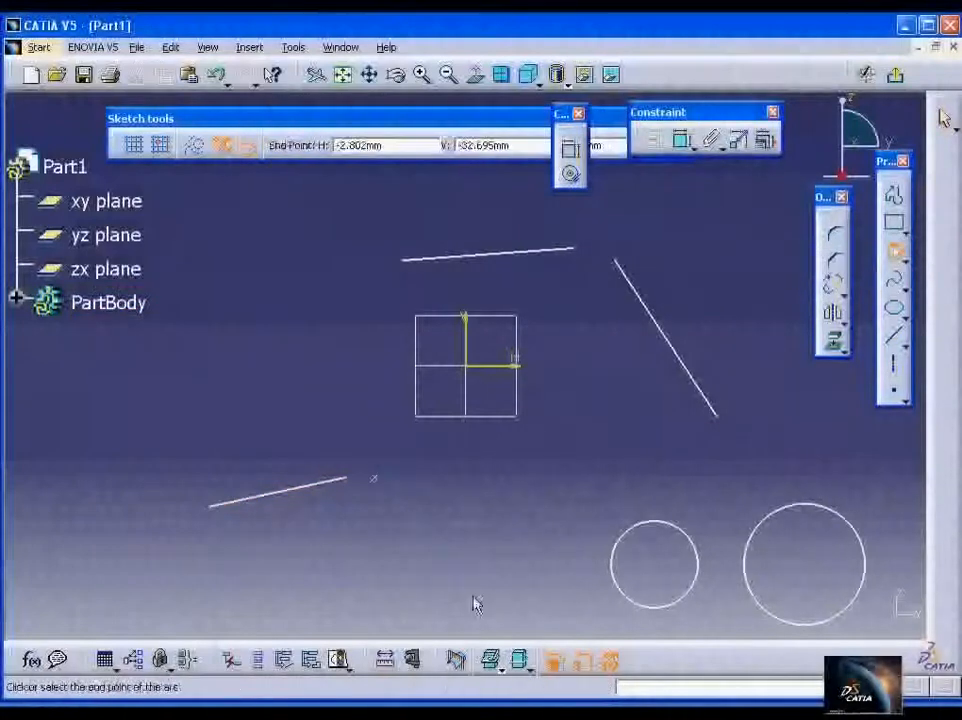
click(375, 475)
click(493, 546)
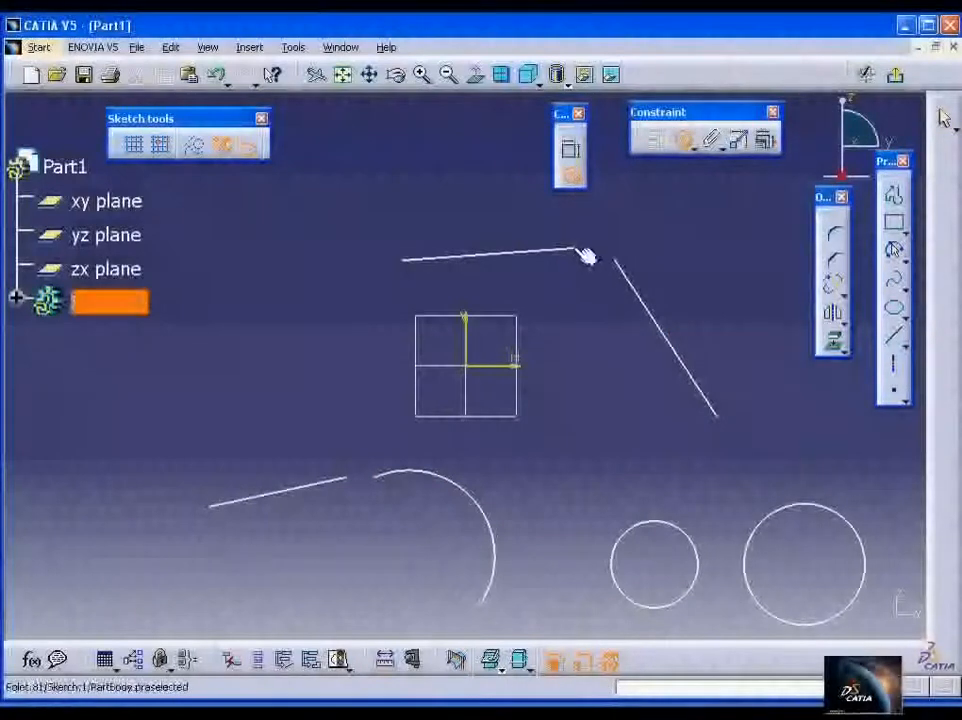
Try a contact constraint between the sloping line's upper endpoint and the adjacent end of the top line, and undo it
click(618, 261)
click(573, 248)
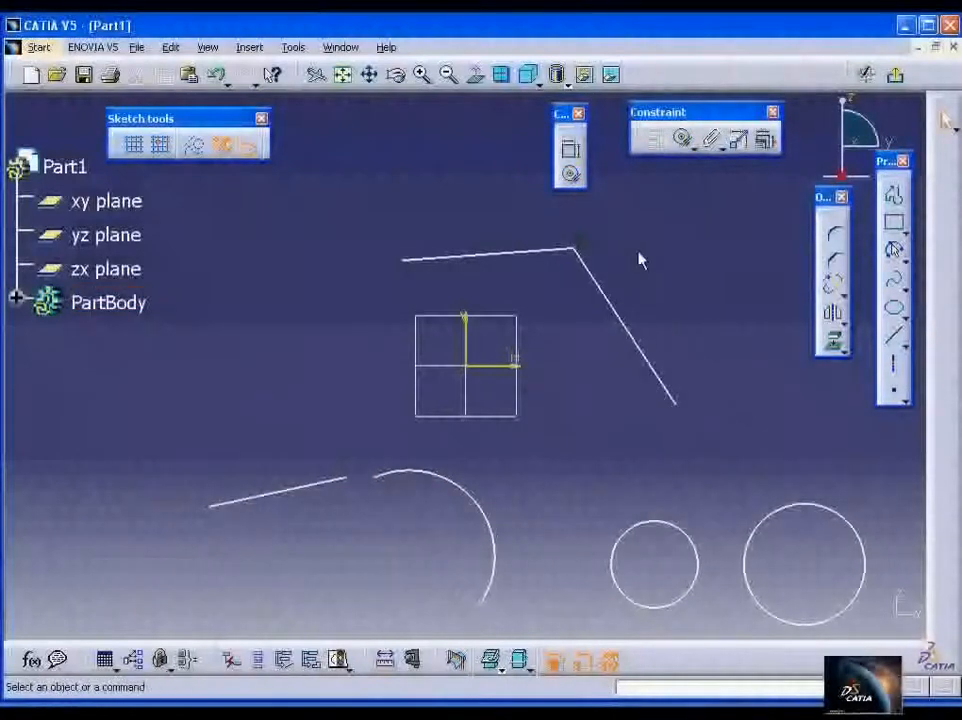
click(216, 76)
Apply a contact constraint from the top line's right endpoint to the sloping line's upper endpoint so the lines meet
click(571, 178)
click(576, 252)
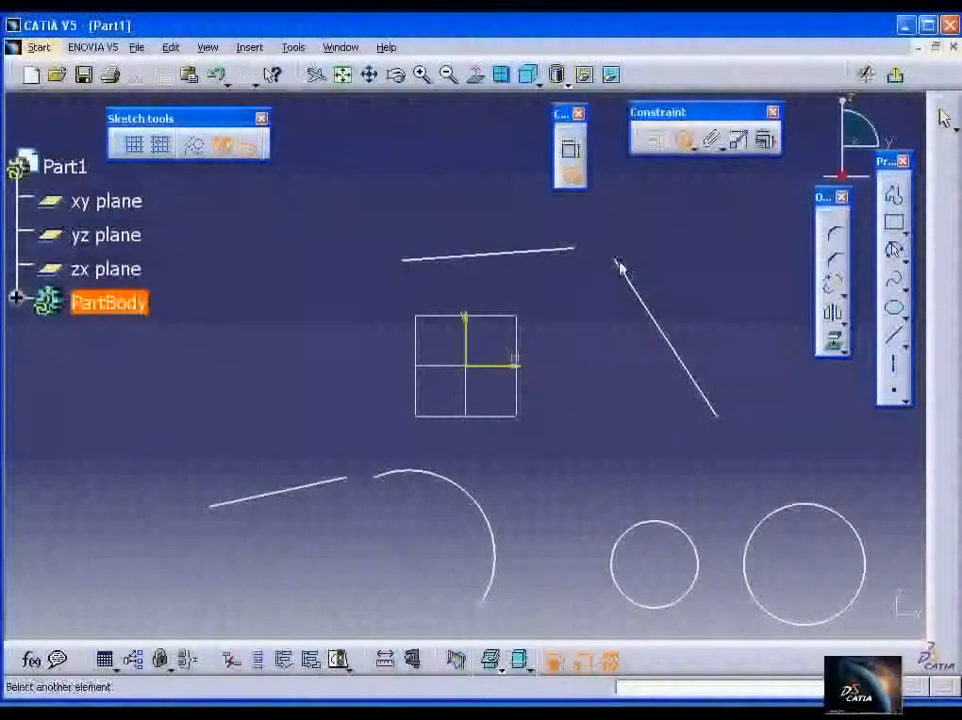
click(617, 260)
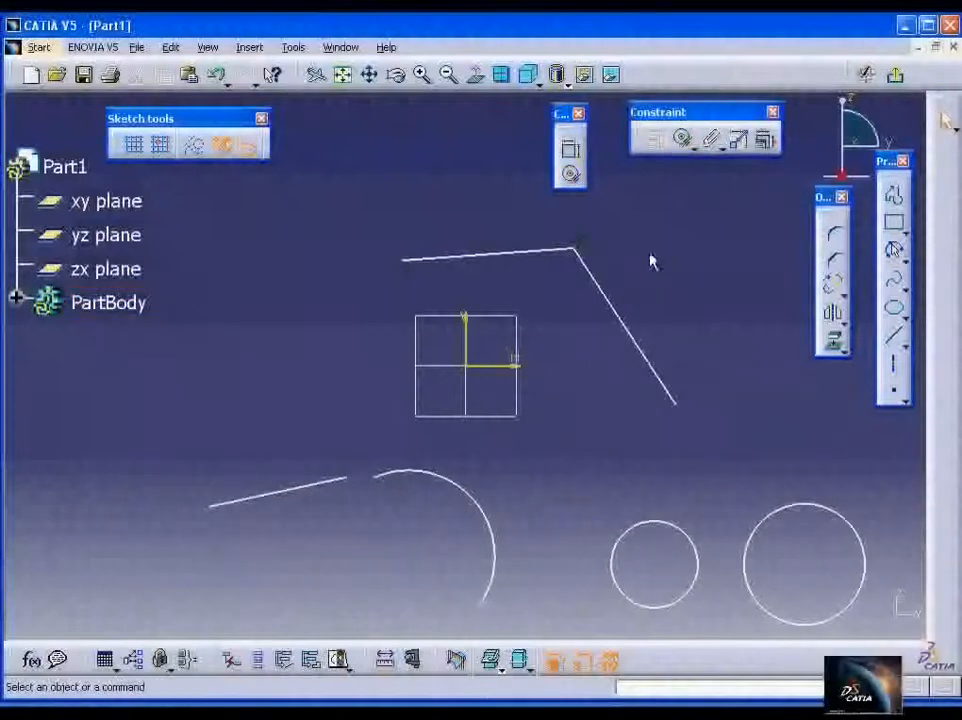
Apply a contact constraint between the lower-left line and the arc to make them tangent
click(571, 180)
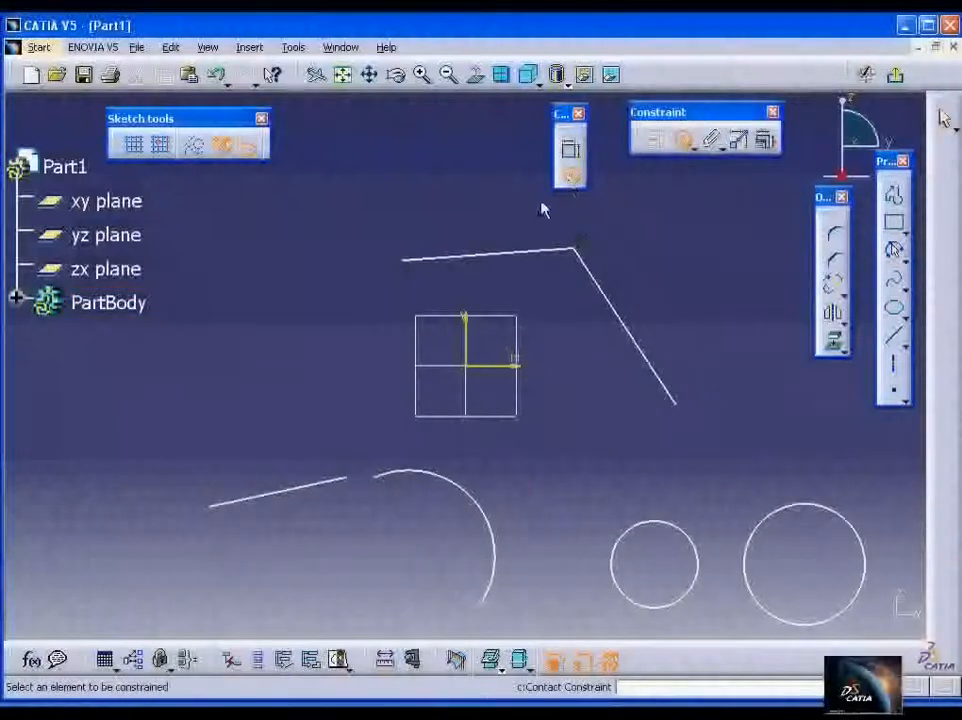
click(340, 487)
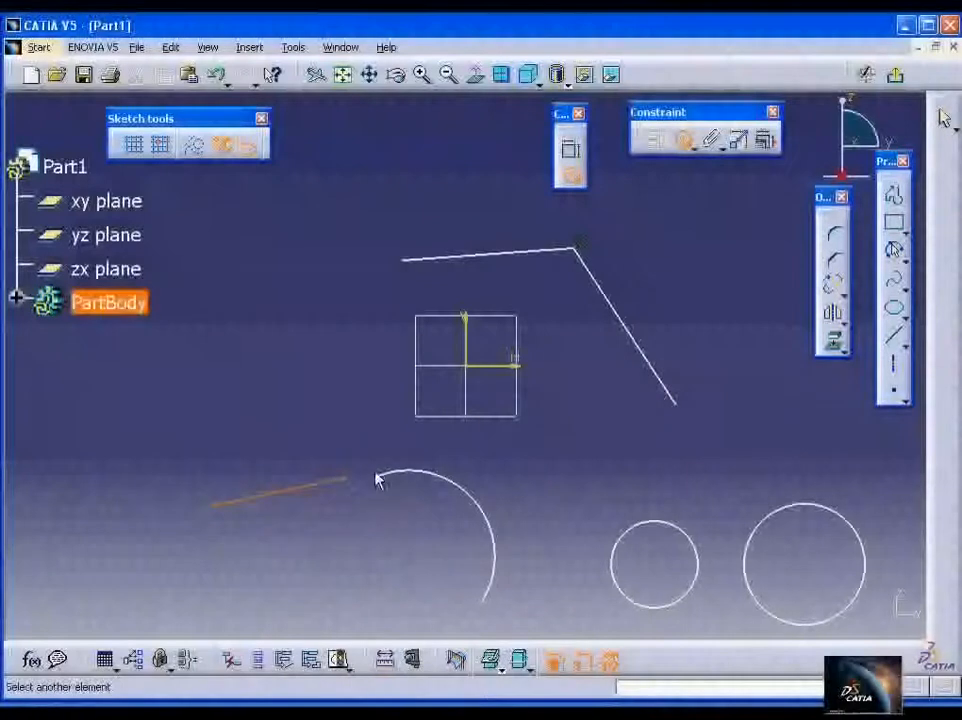
click(446, 471)
Apply a contact constraint between the lower-left line's right endpoint and the arc's nearest endpoint to join them
mouse_move(381, 502)
middle_down()
mouse_move(372, 522)
mouse_move(389, 522)
mouse_move(455, 411)
middle_up()
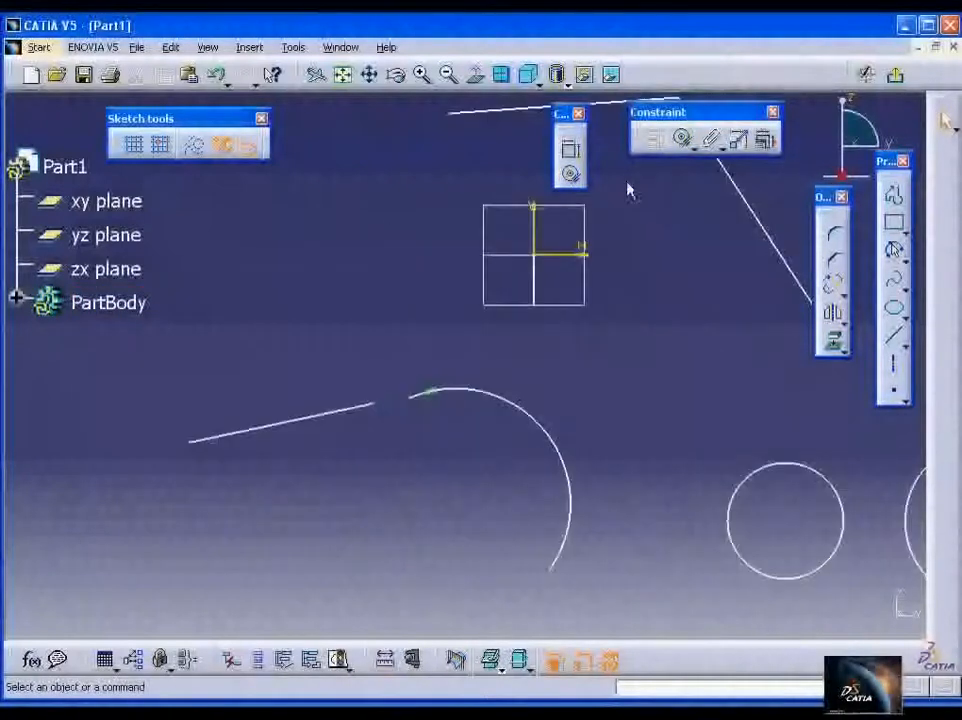
click(372, 402)
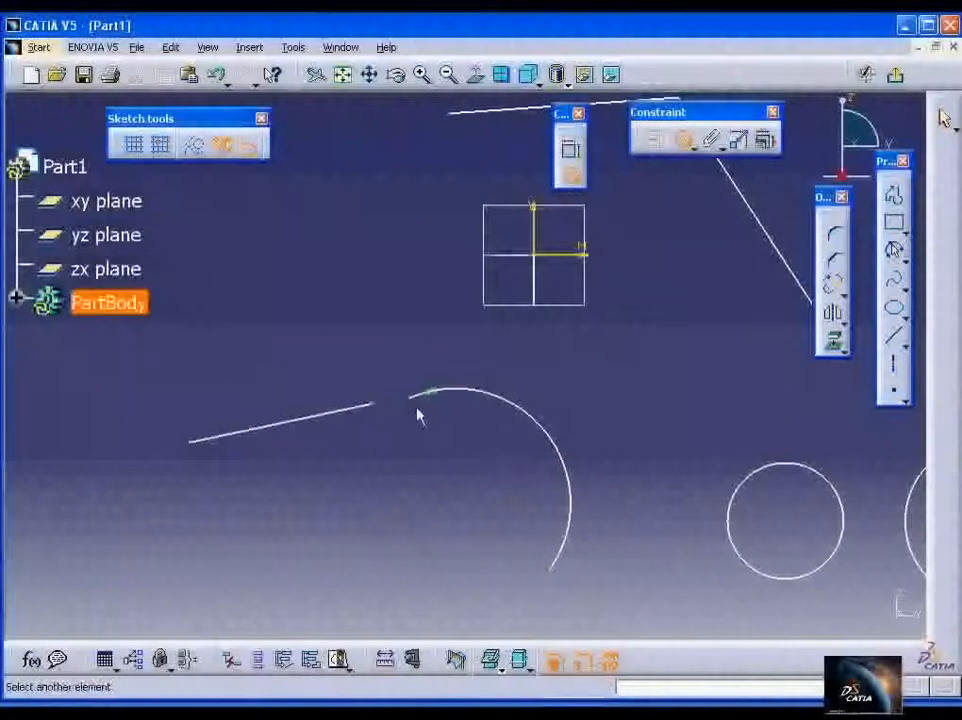
click(412, 401)
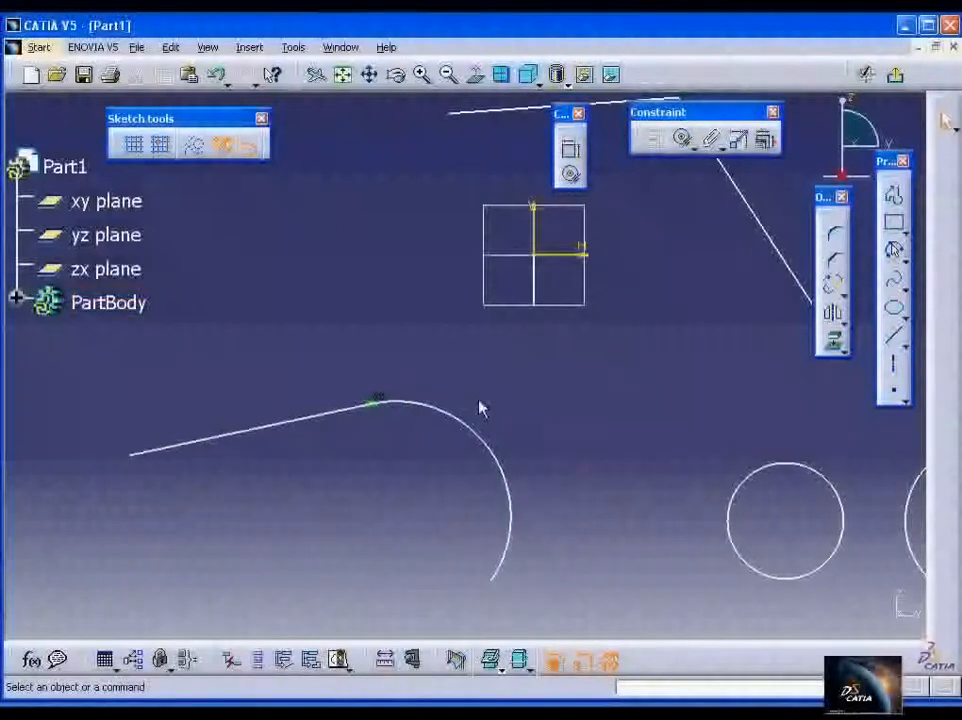
Try a contact constraint from the small circle to the large circle to make them concentric, and undo it
click(568, 178)
middle_drag(826, 439, 567, 402)
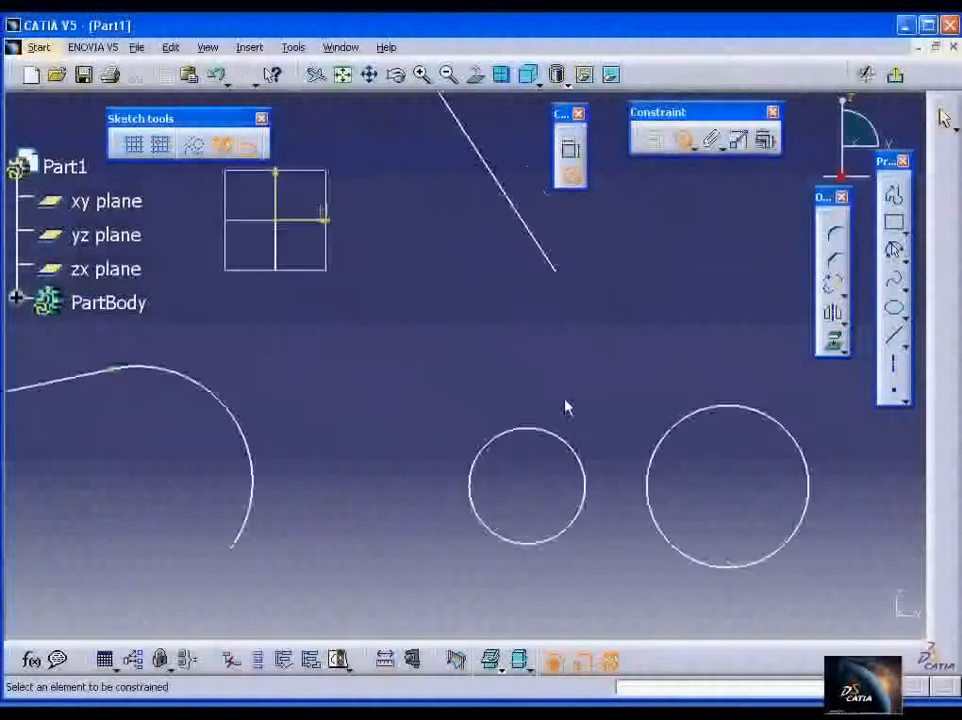
click(589, 460)
click(681, 427)
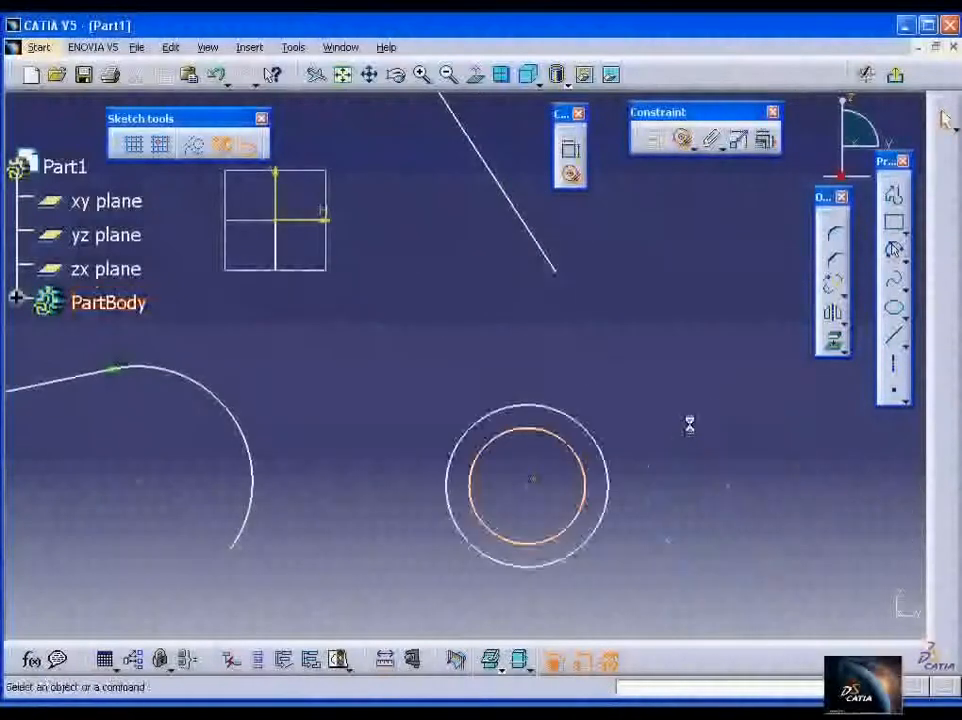
click(216, 75)
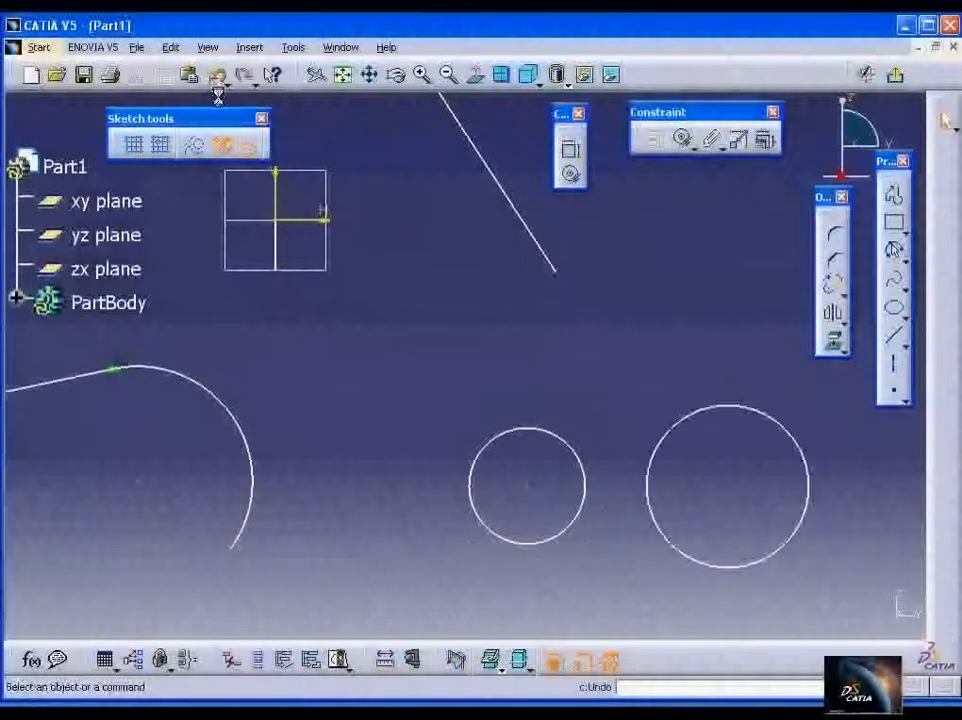
Apply a contact constraint from the large circle to the small circle so the small one moves onto the large one's centre
click(571, 176)
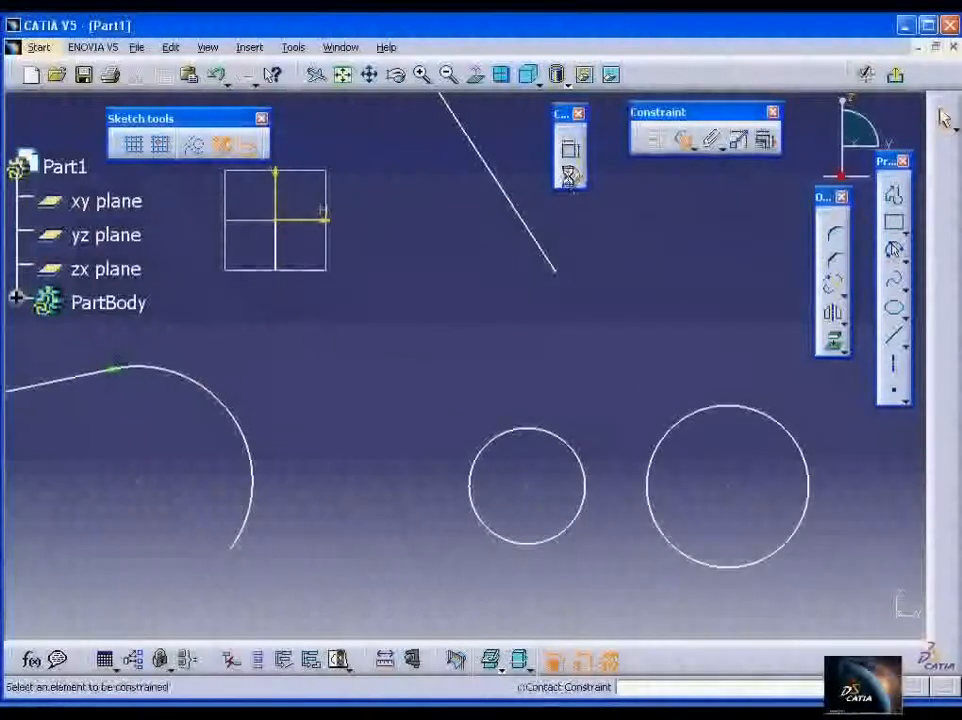
click(713, 405)
click(562, 437)
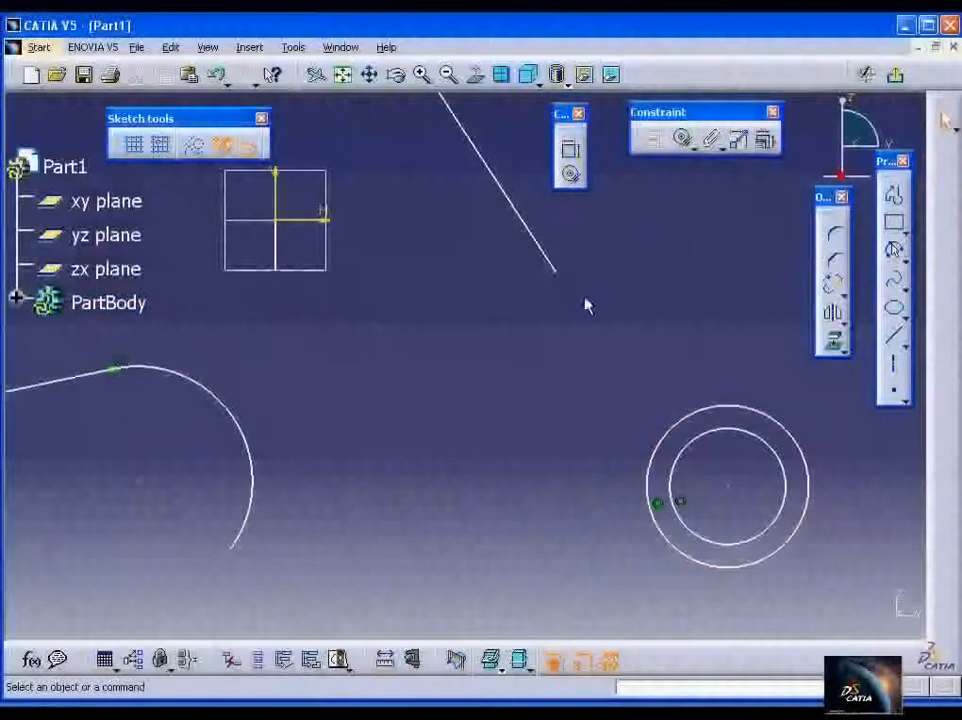
click(344, 78)
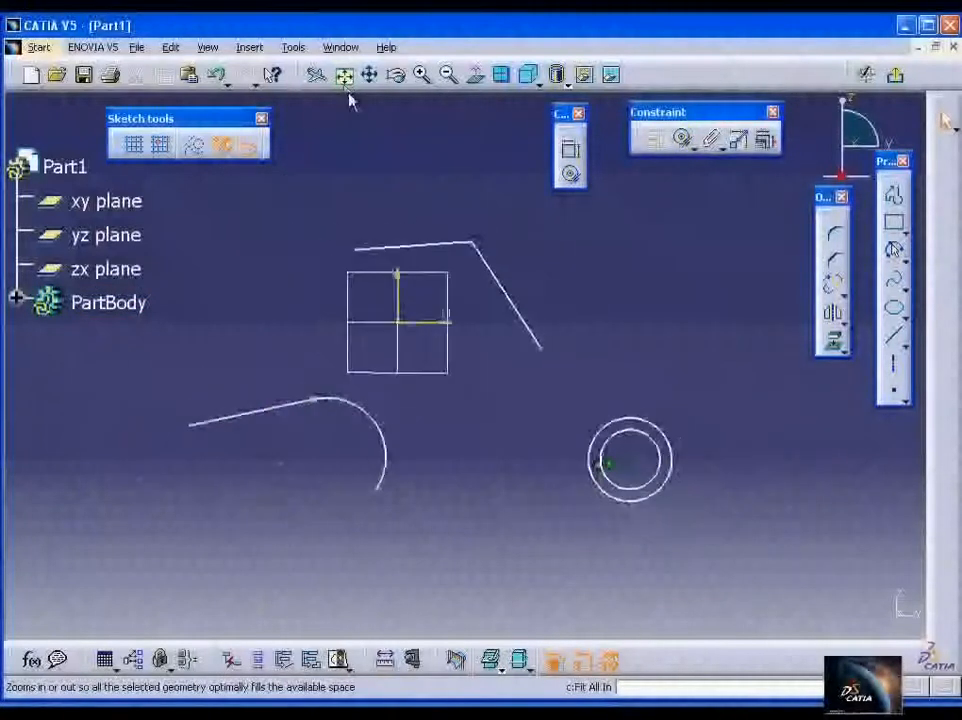